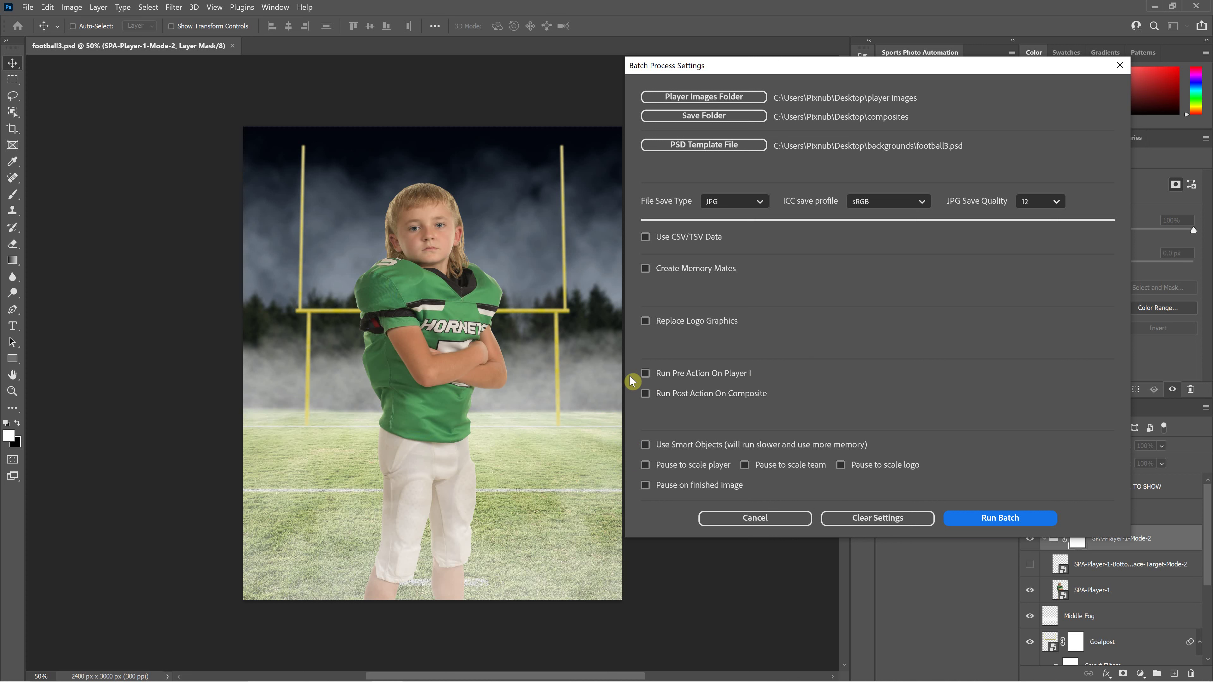
click(646, 374)
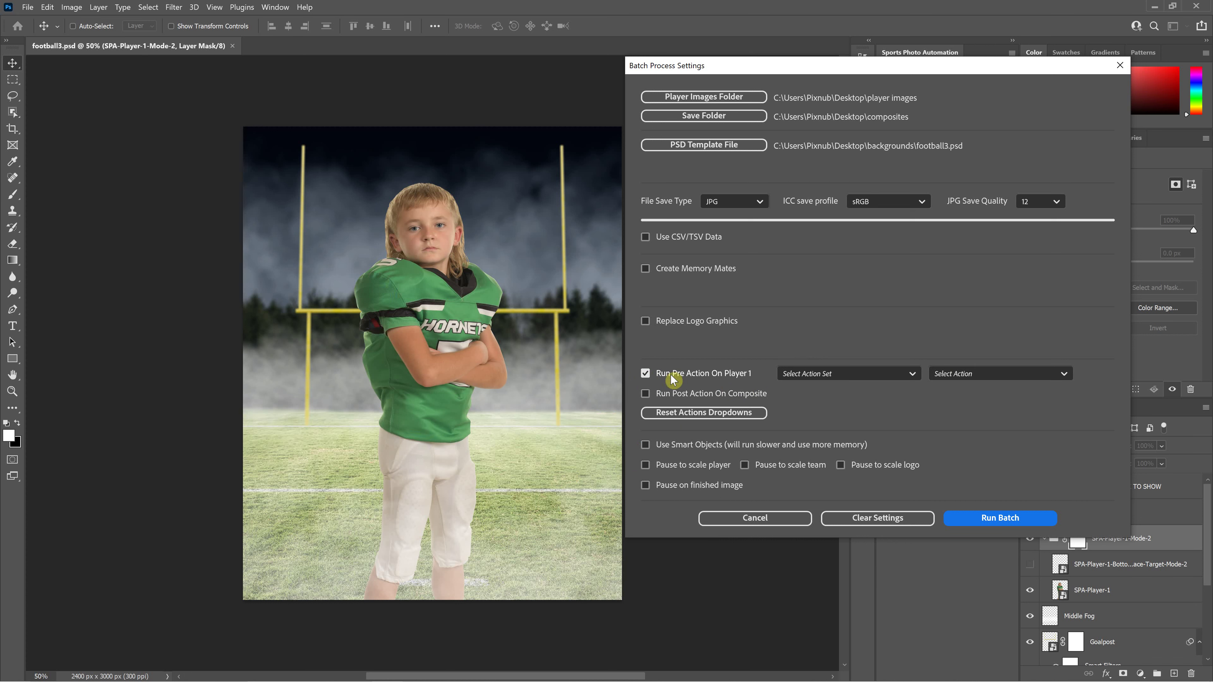
click(646, 374)
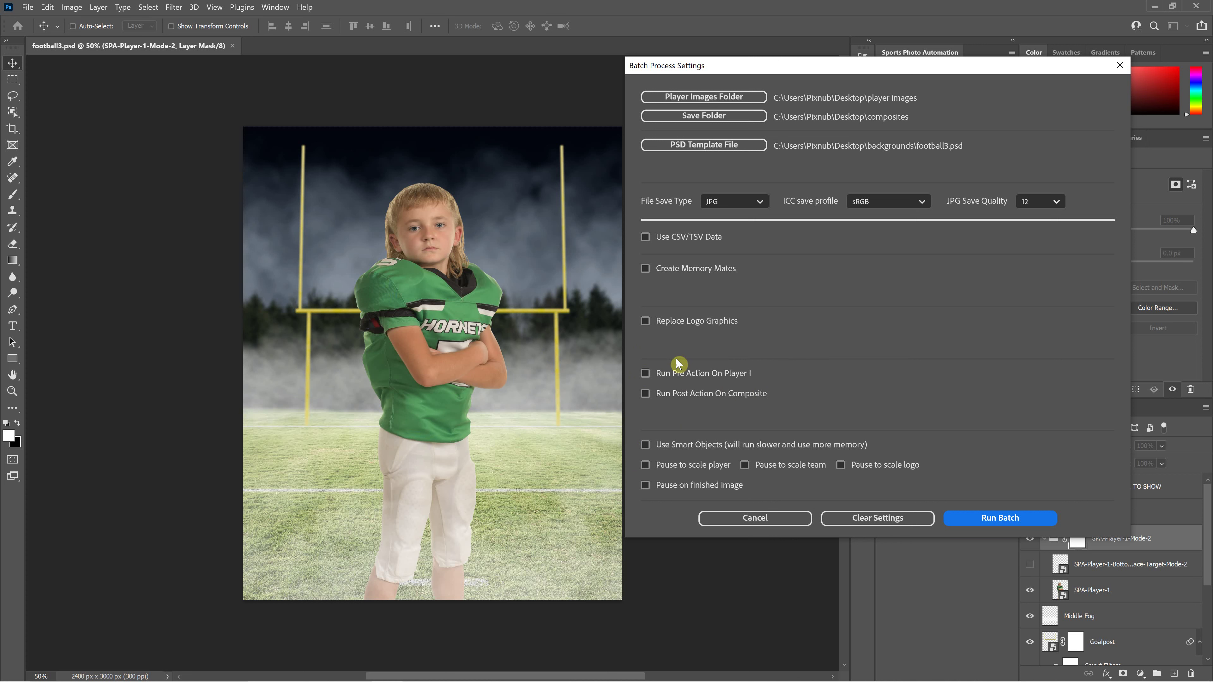
click(647, 394)
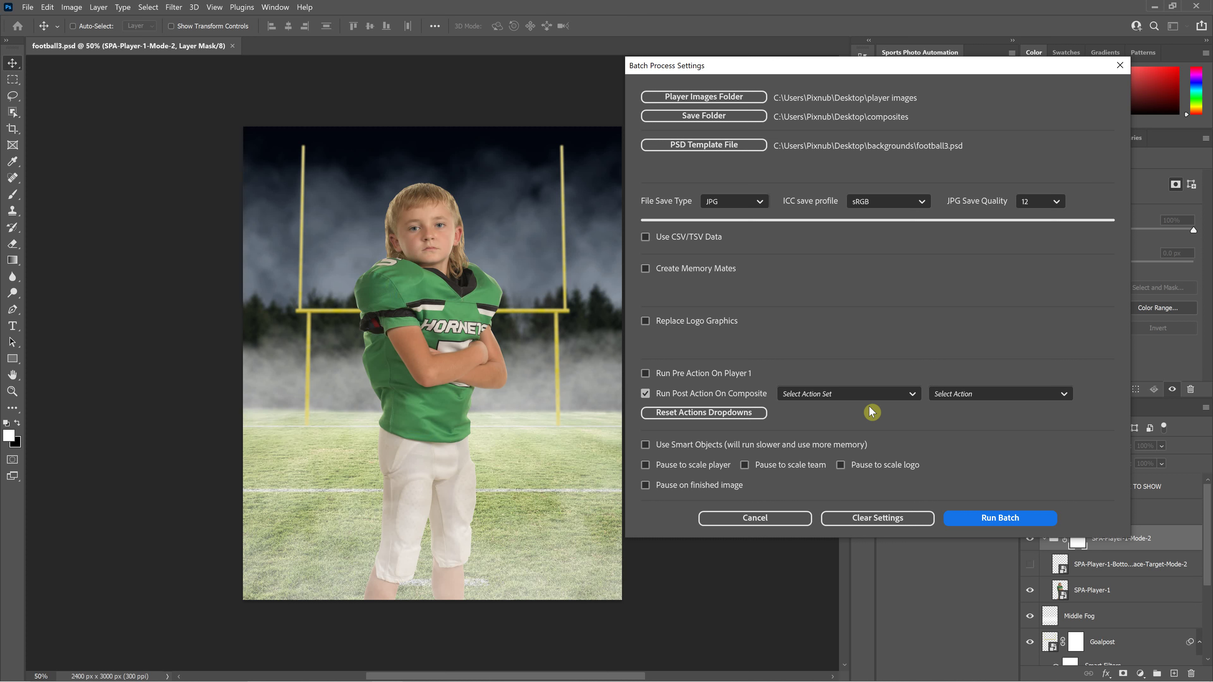
click(646, 394)
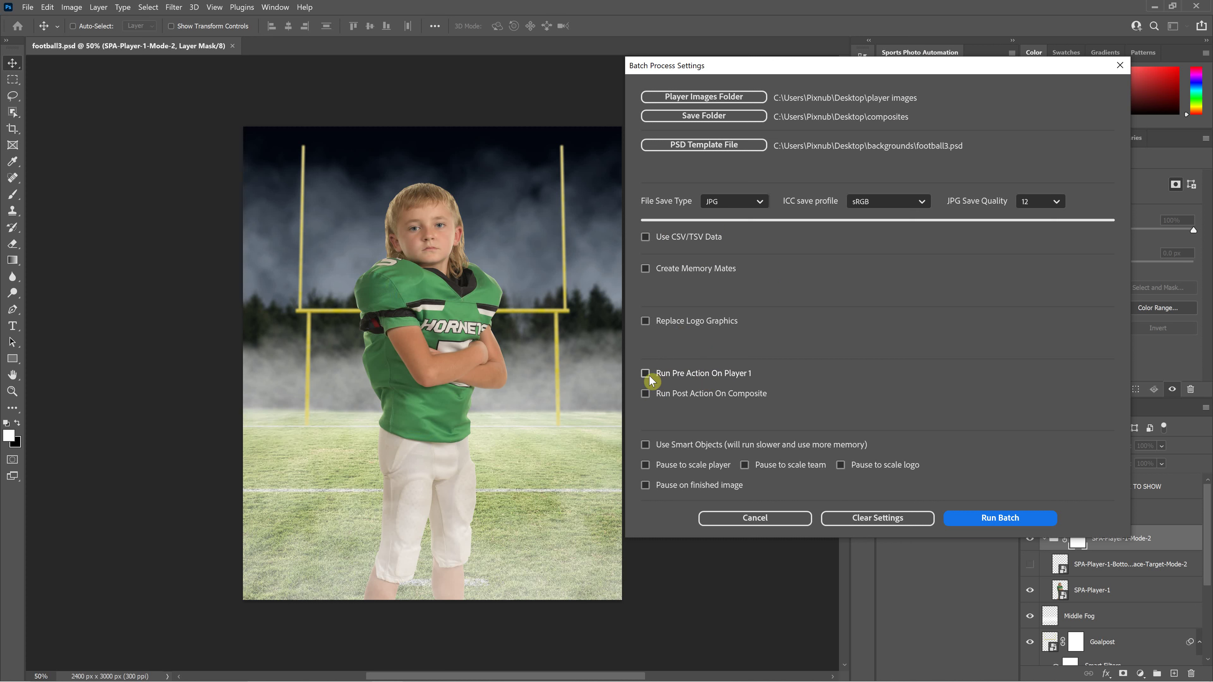
click(645, 394)
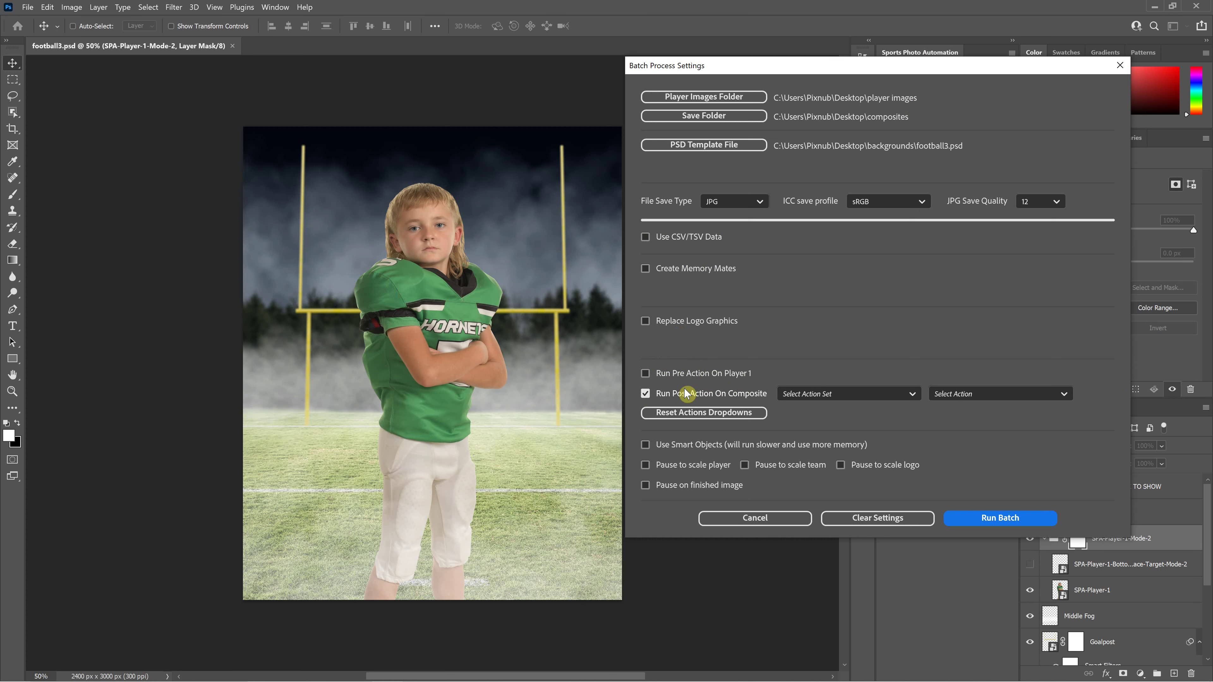
click(646, 394)
click(751, 518)
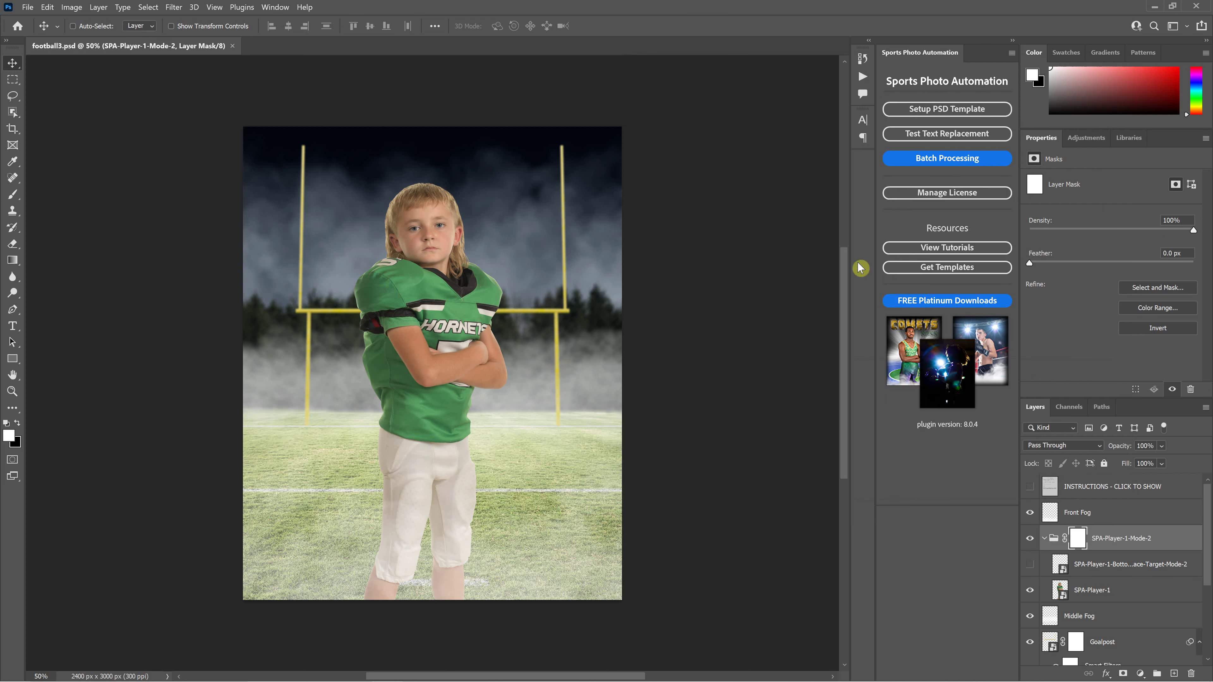
Run the Sepia action from the Vintage Effects action set on the open football composite.
click(863, 77)
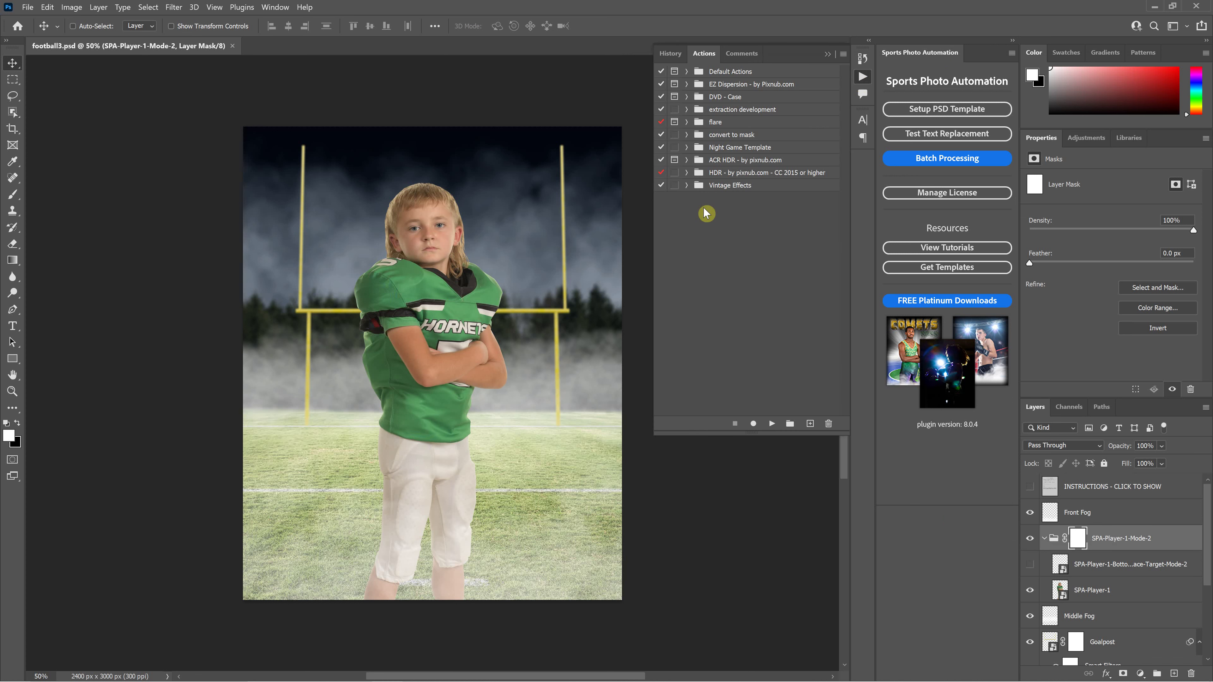
click(714, 189)
click(687, 185)
click(716, 201)
click(772, 424)
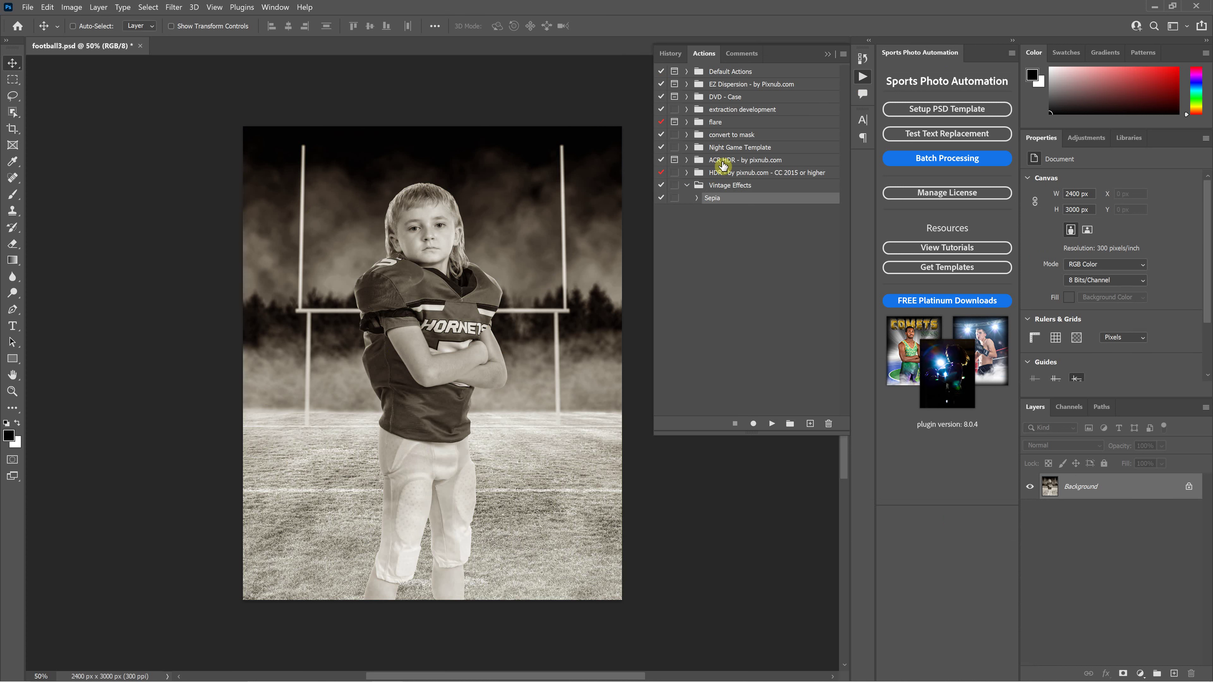
click(686, 185)
Open the batch processing settings and enable running a post action on the composite.
click(943, 159)
drag(916, 72, 419, 68)
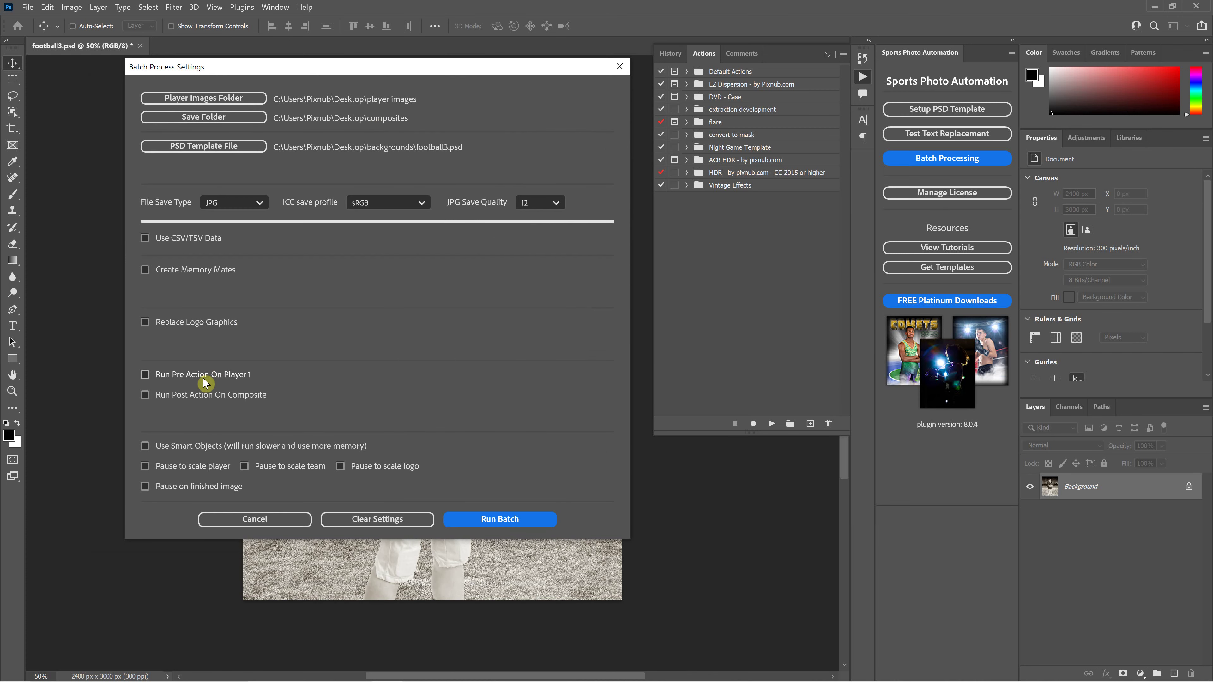
click(211, 396)
click(365, 397)
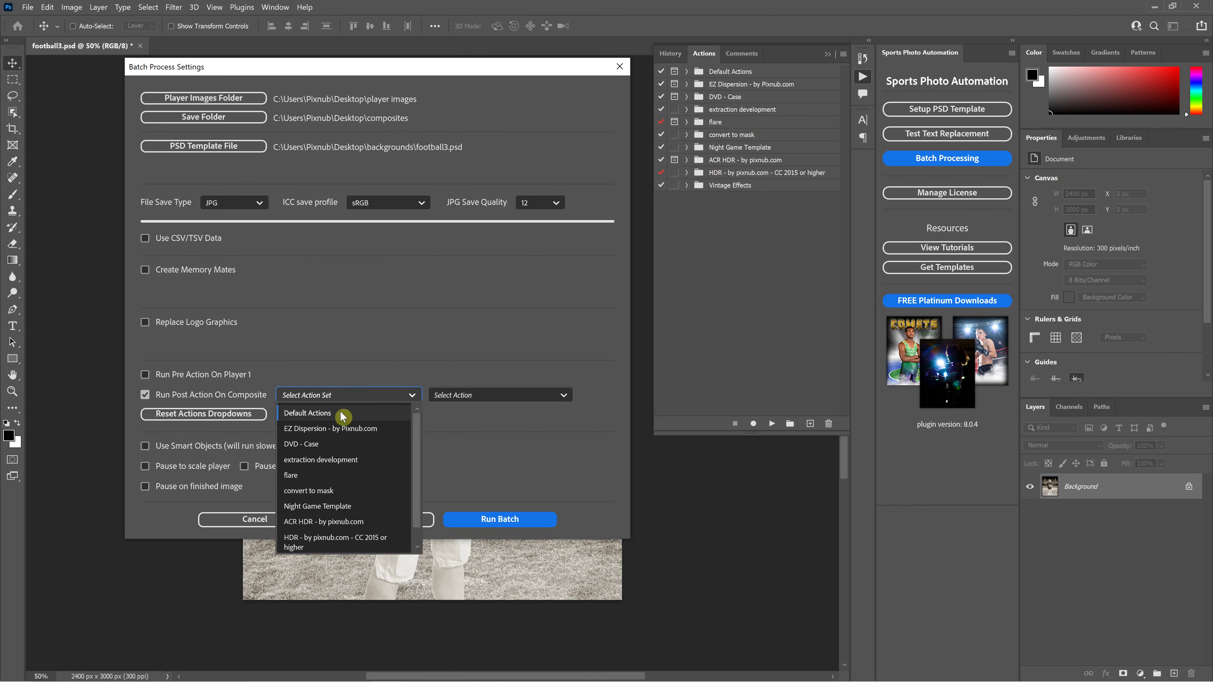
click(474, 336)
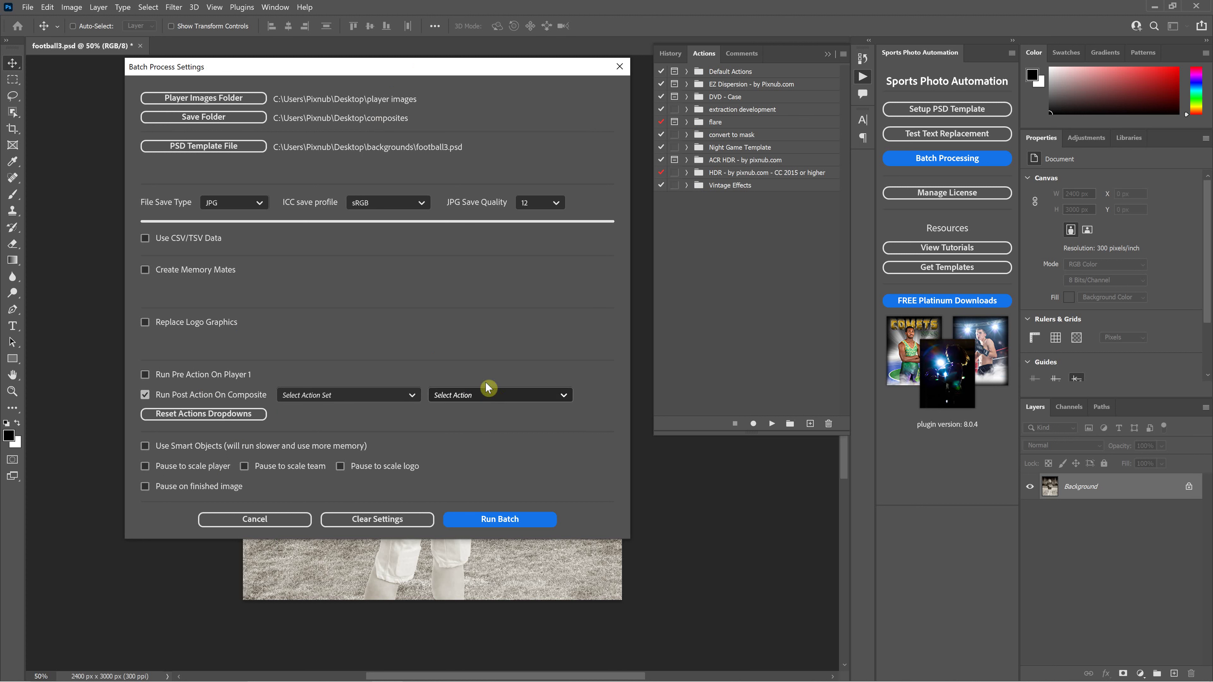
Choose ACR HDR - by pixnub.com as the post action set, view its actions, and leave the batch settings.
click(420, 396)
scroll(344, 478, down, 1)
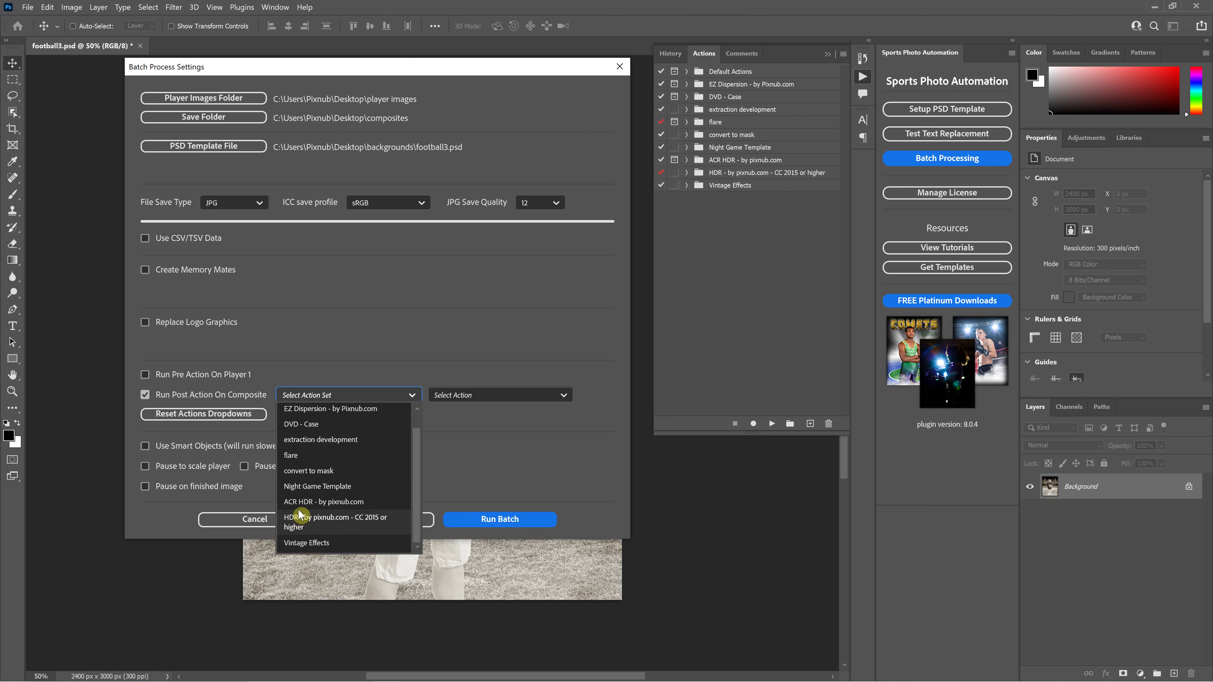
click(305, 501)
click(458, 395)
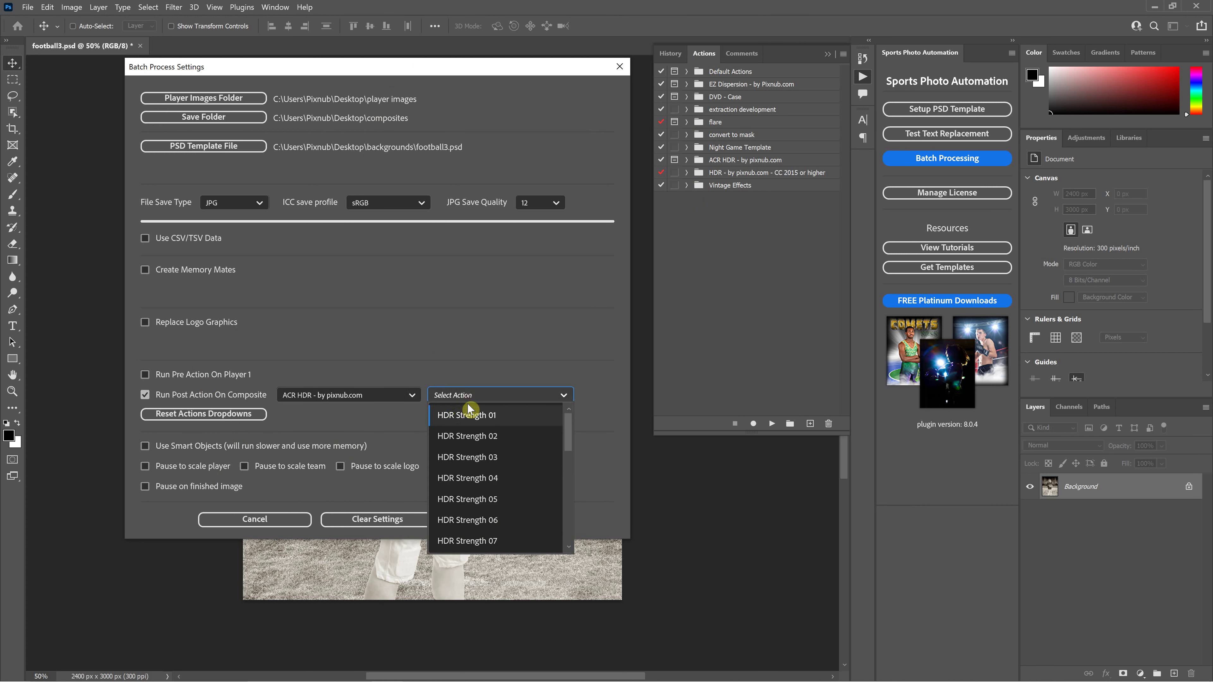
click(265, 525)
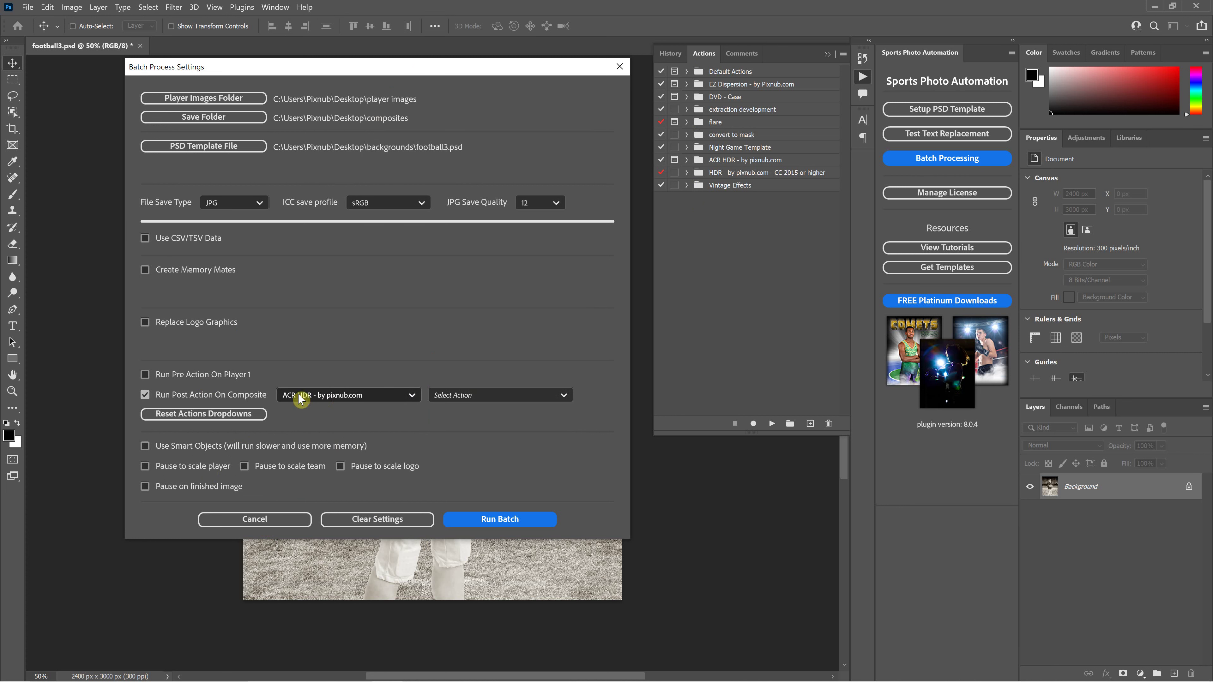
click(283, 522)
Compare the ACR HDR set's recorded actions with the actions offered for it in the batch post action settings.
click(694, 162)
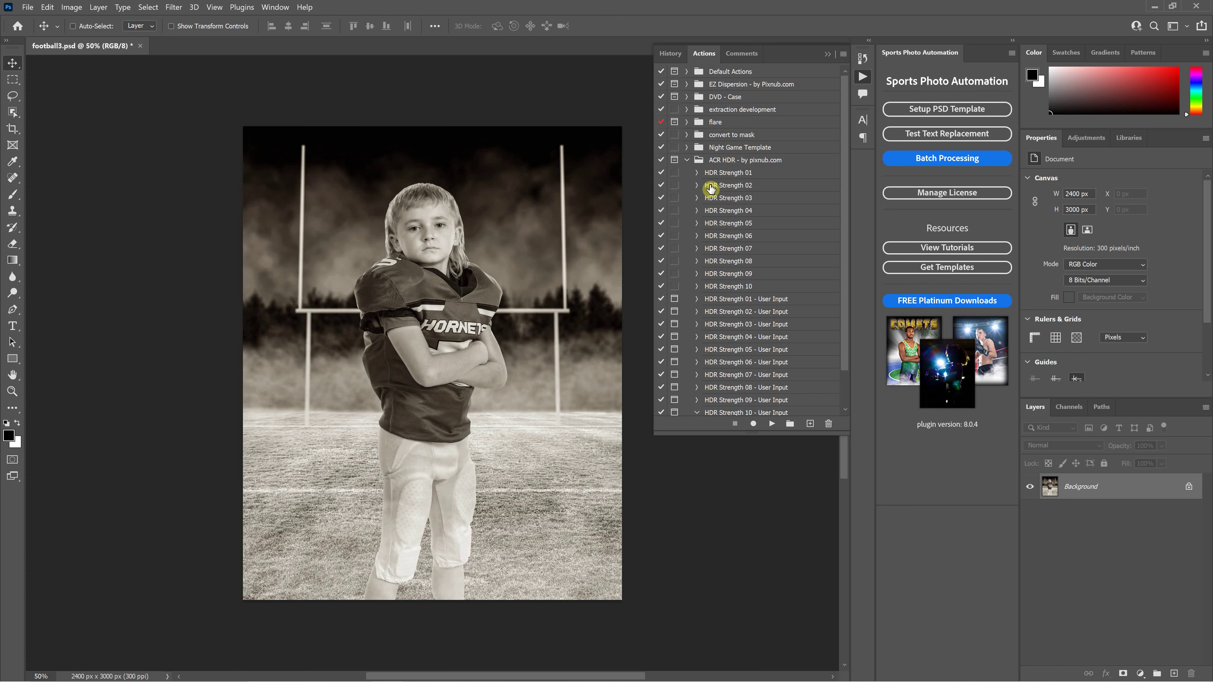
click(688, 161)
click(912, 163)
click(345, 395)
click(344, 395)
click(501, 396)
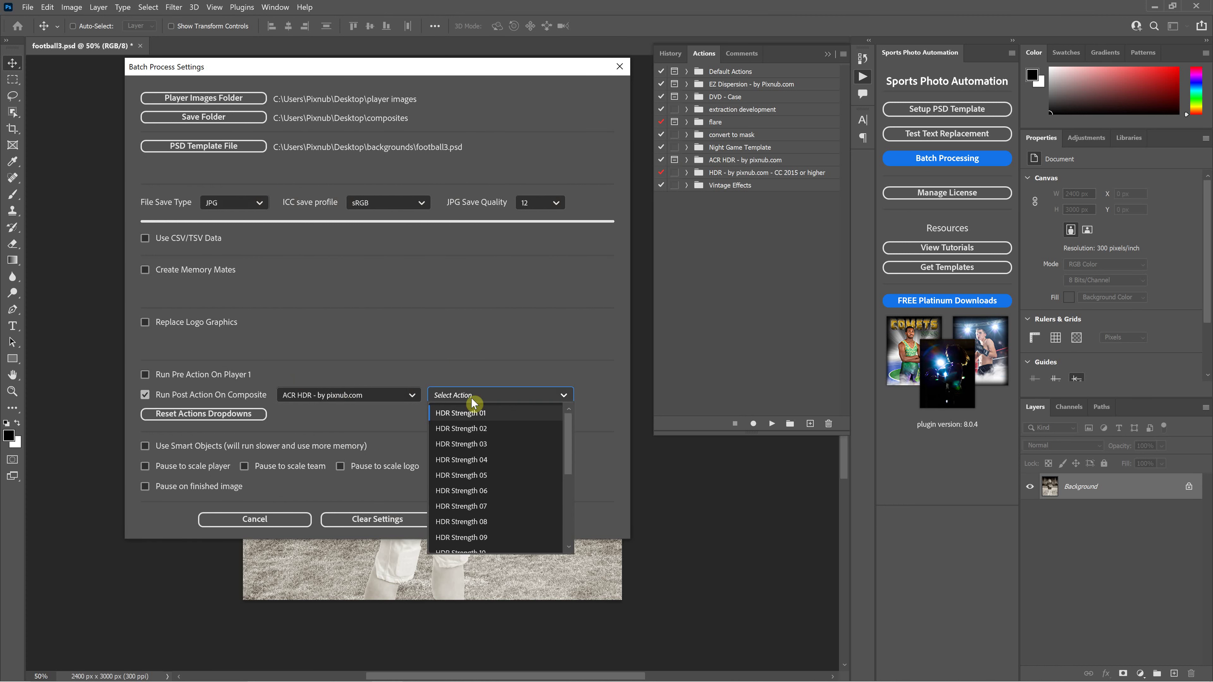
click(434, 349)
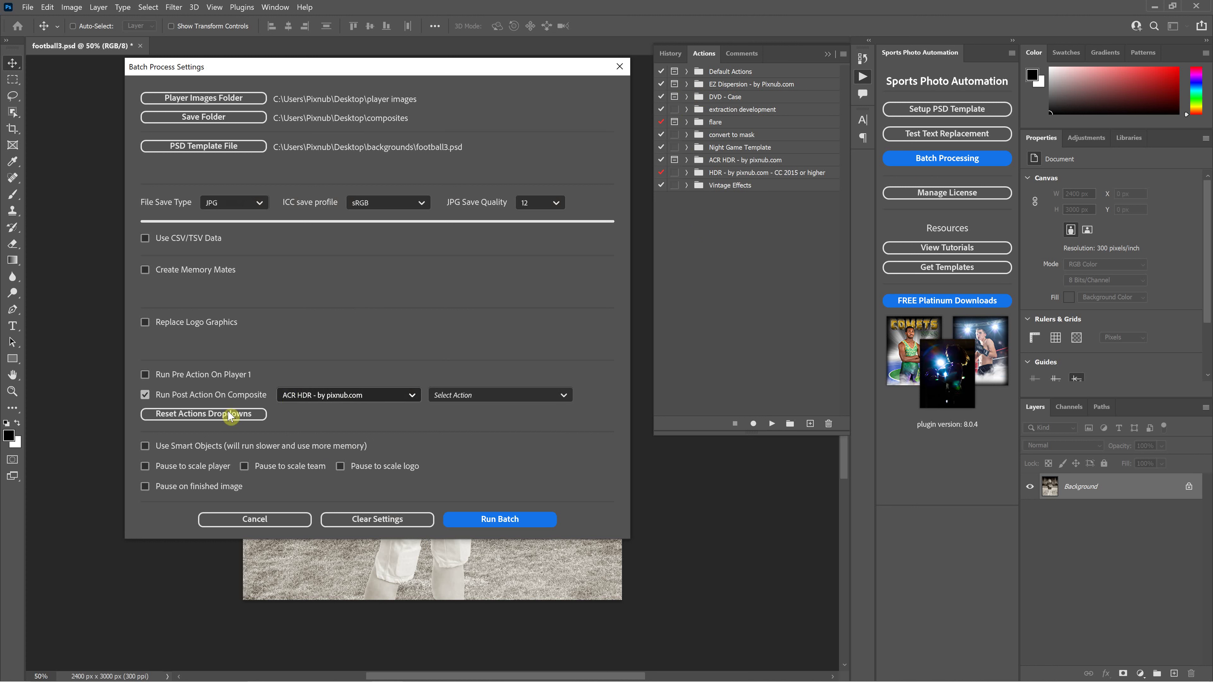
Reset the batch action choices and set the post action to Sepia from the Vintage Effects set.
click(210, 419)
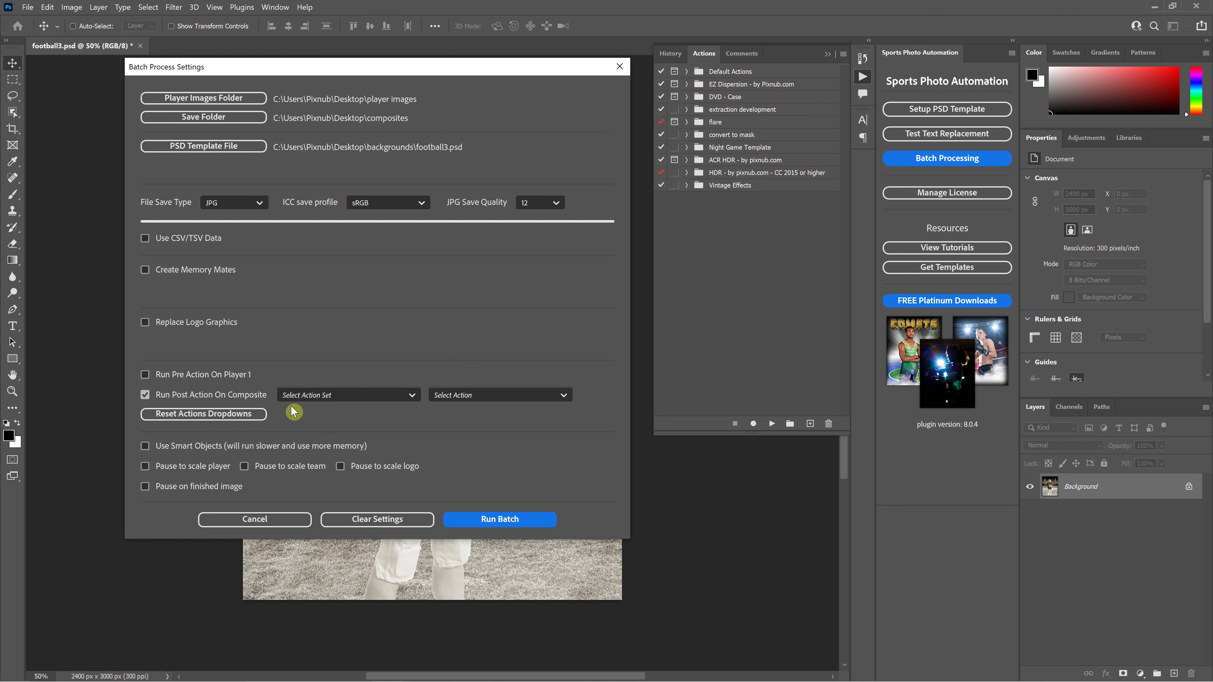
click(191, 416)
click(341, 399)
scroll(333, 458, down, 3)
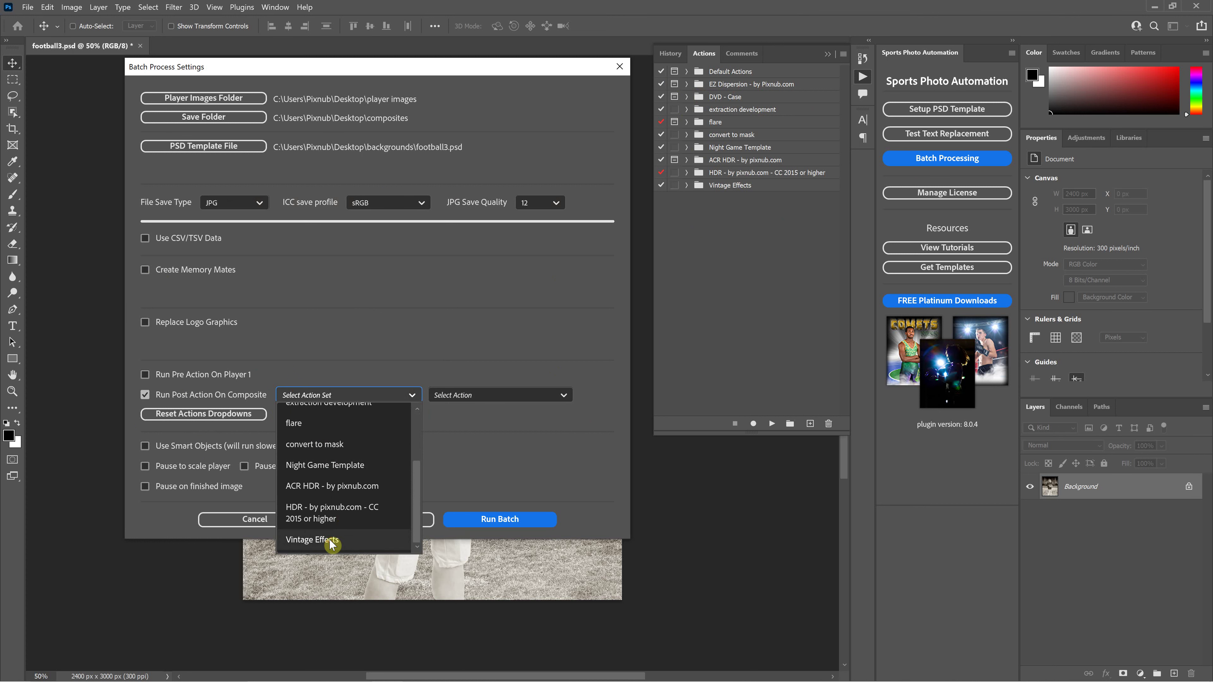
click(329, 538)
click(475, 397)
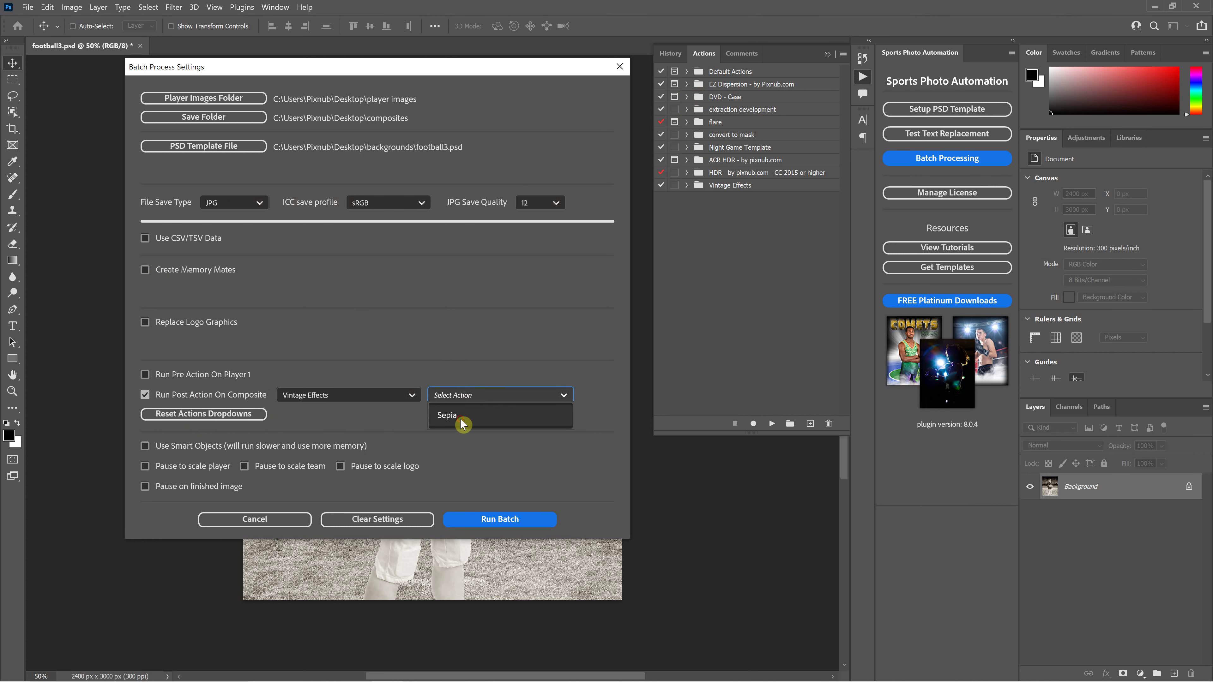
click(459, 417)
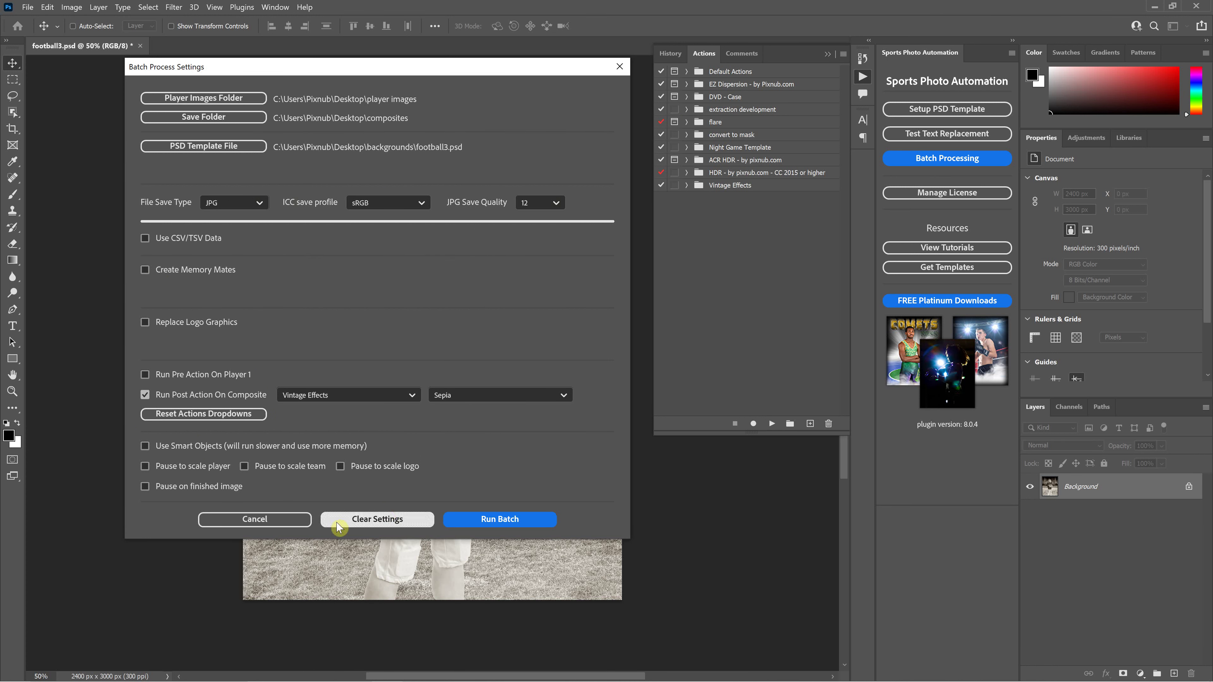
Leave the batch settings and close football3.psd without saving its changes.
click(250, 517)
click(141, 46)
click(667, 272)
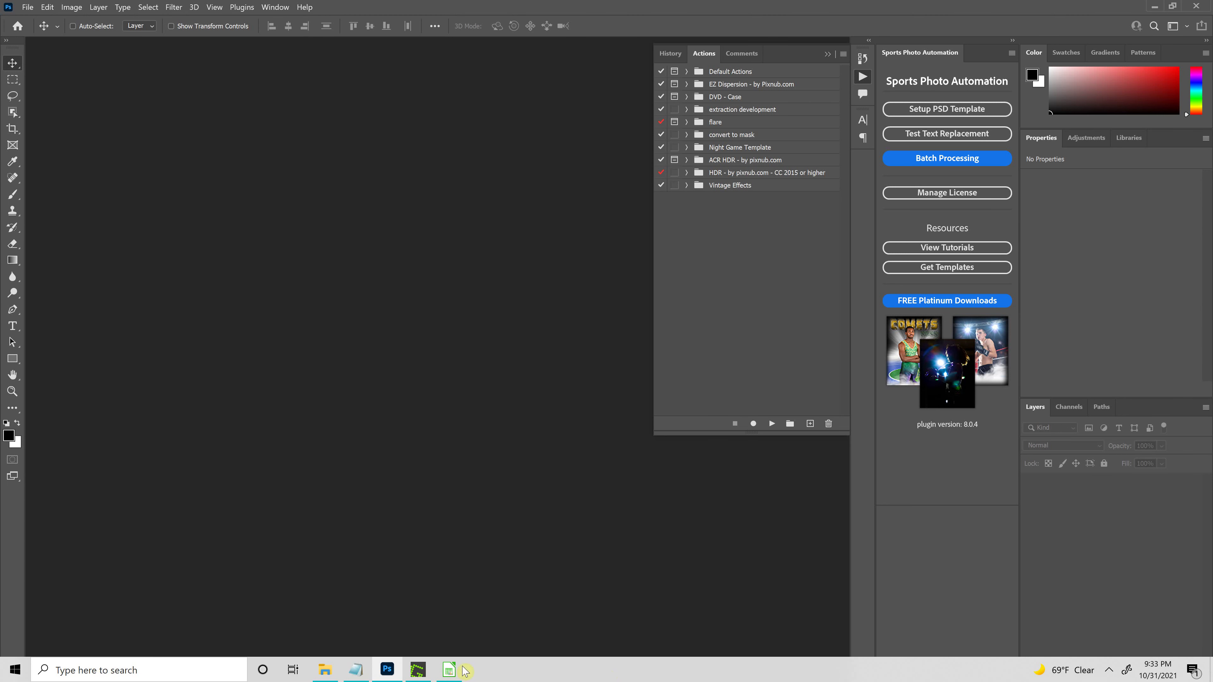
Switch to File Explorer and select the files in the open folder.
click(327, 669)
drag(165, 123, 596, 188)
click(290, 273)
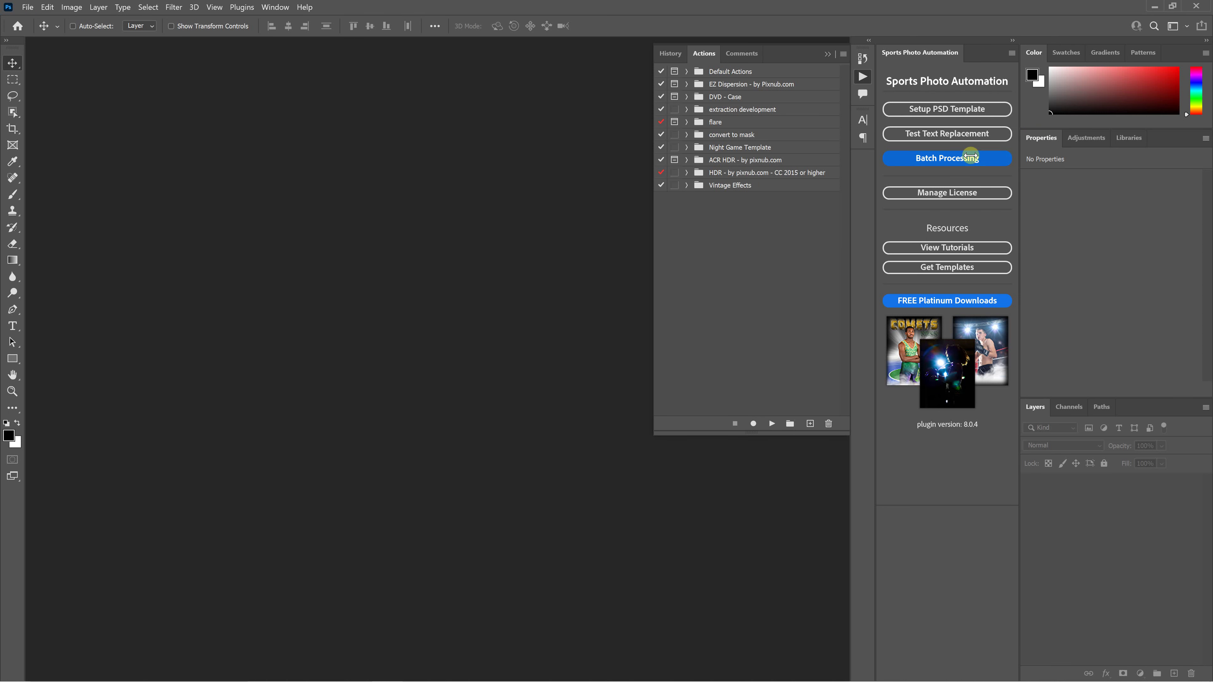
Run the batch with the Sepia post action, dismiss the completion notice, and collapse the Sepia action's steps.
click(985, 157)
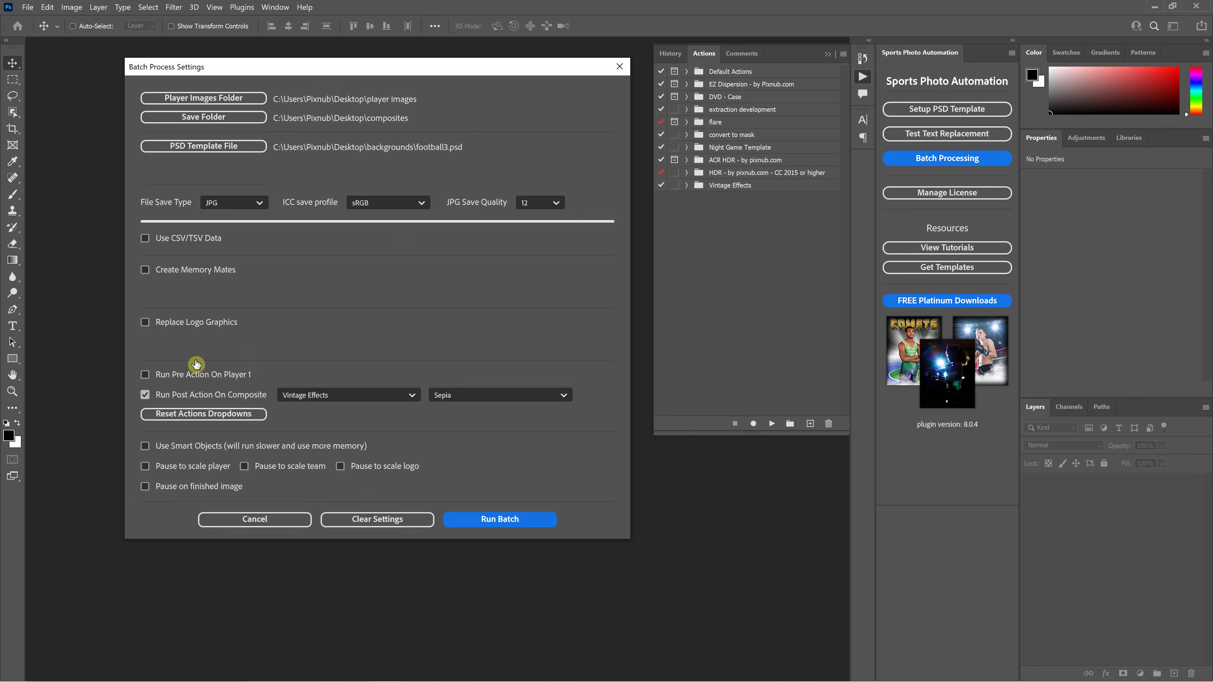
click(498, 517)
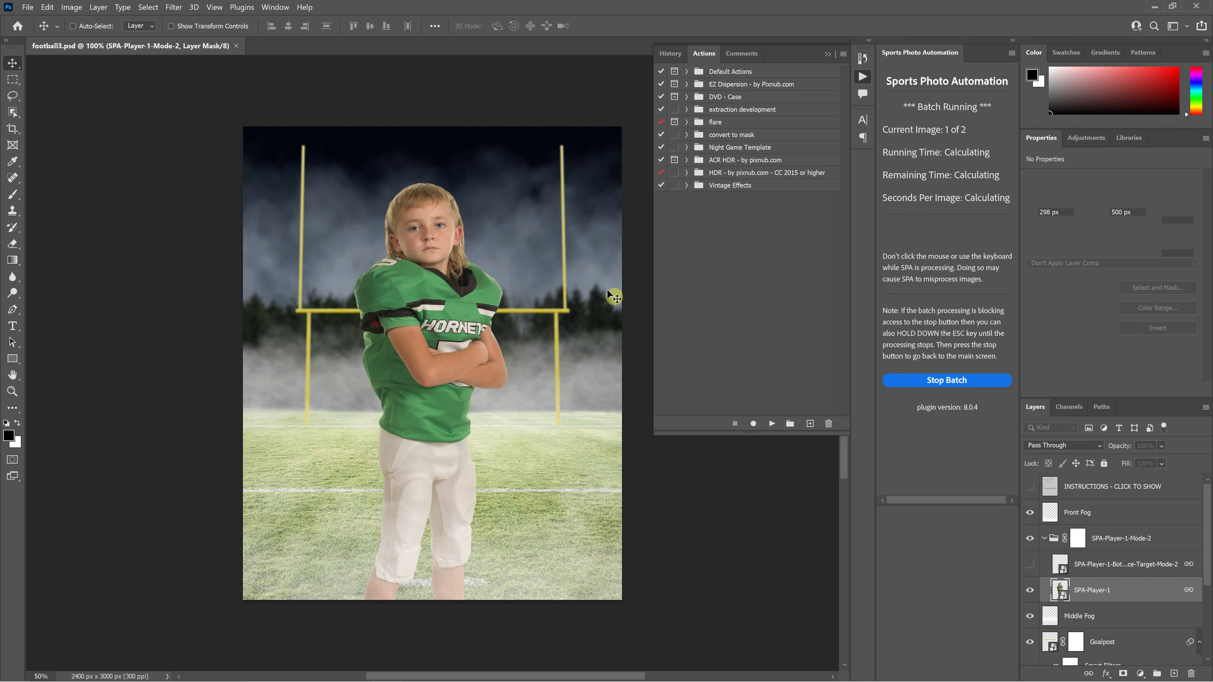
key(alt+Tab)
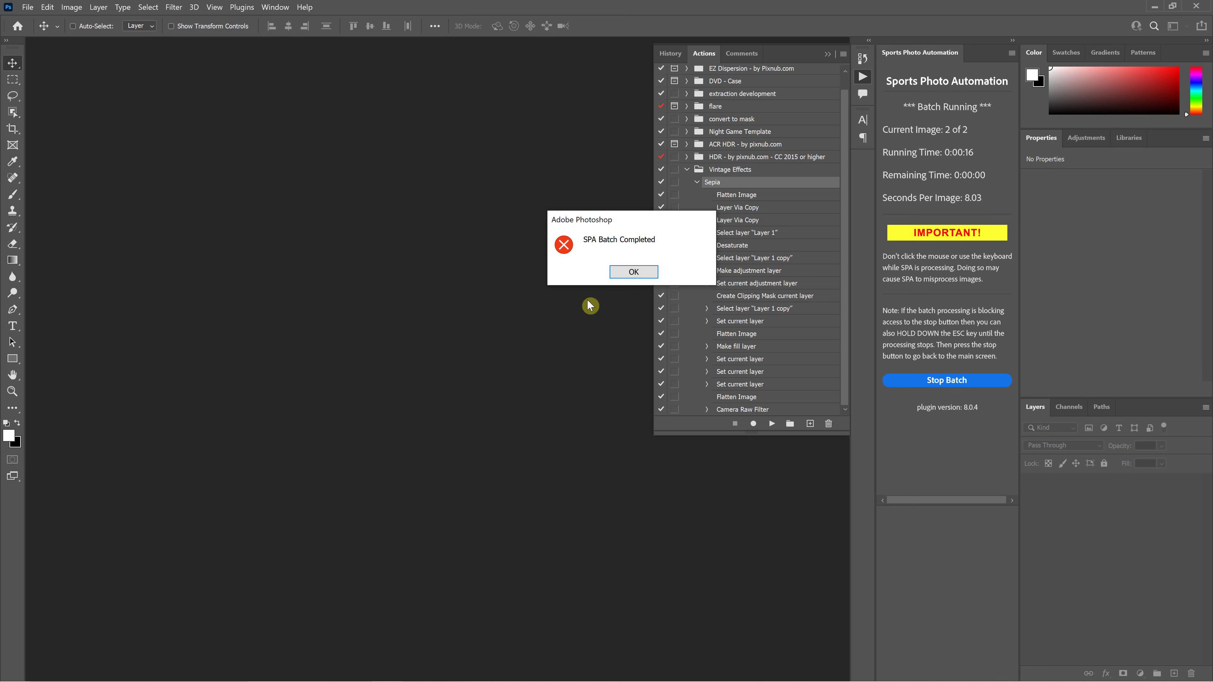
click(639, 272)
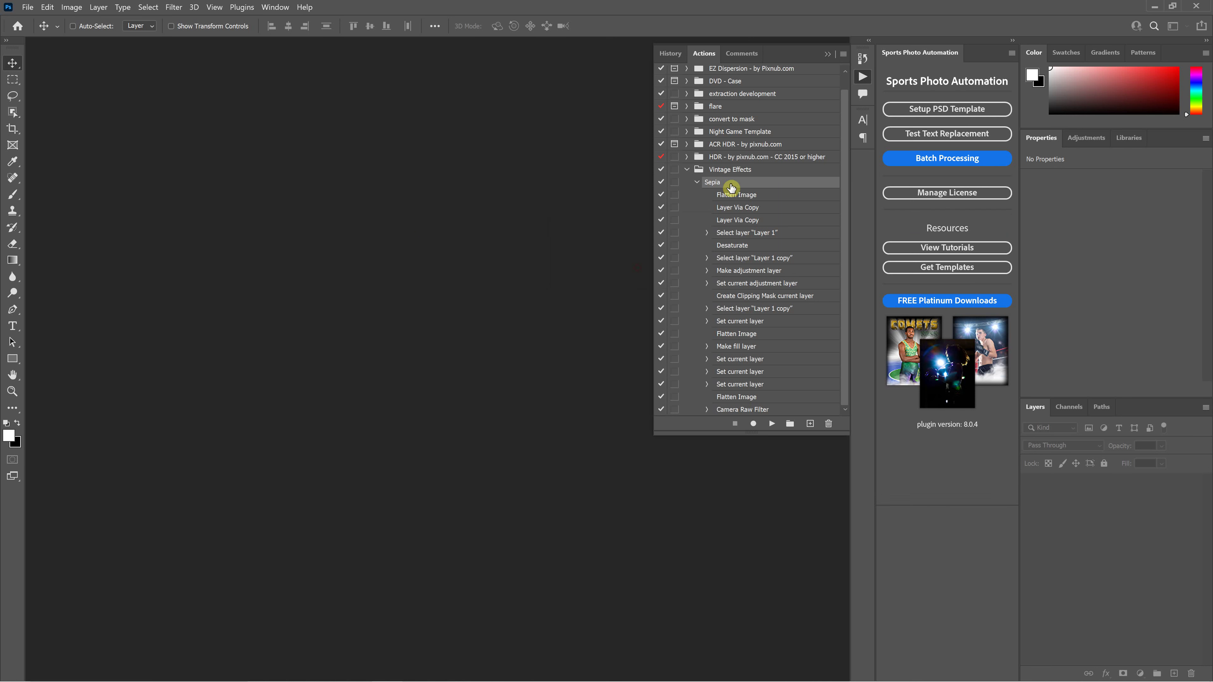
click(697, 182)
Enable pausing on the finished image in the batch settings and run the batch again.
click(924, 159)
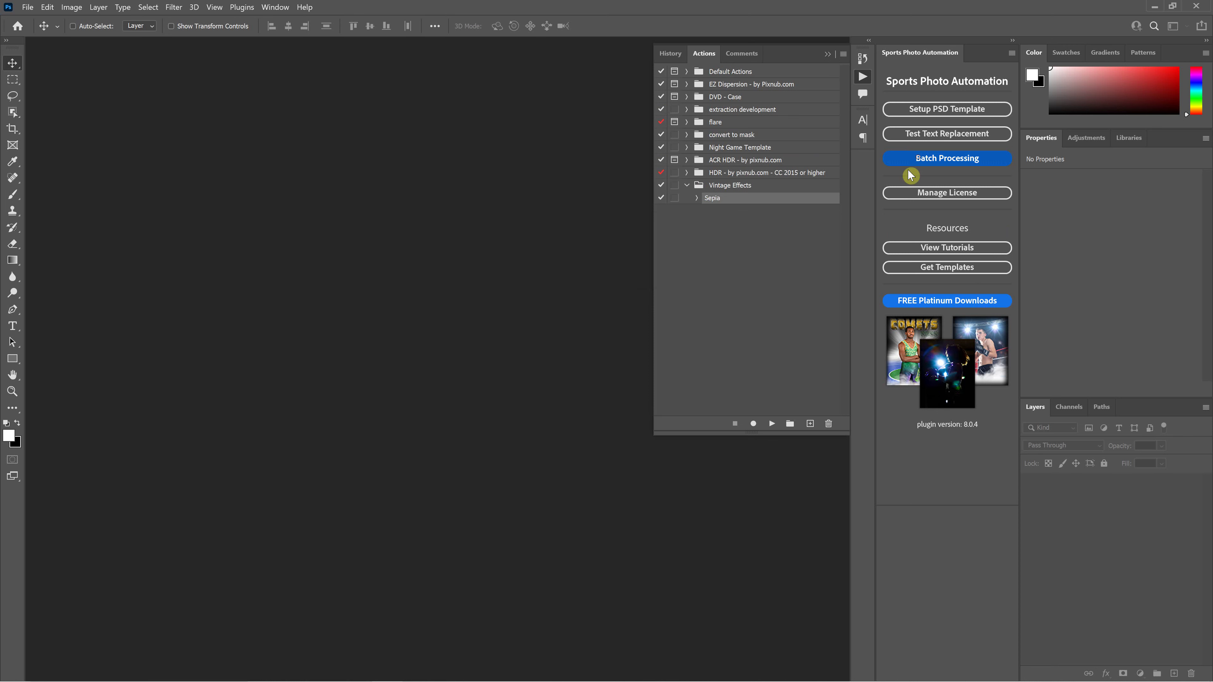
drag(371, 69, 396, 73)
click(171, 492)
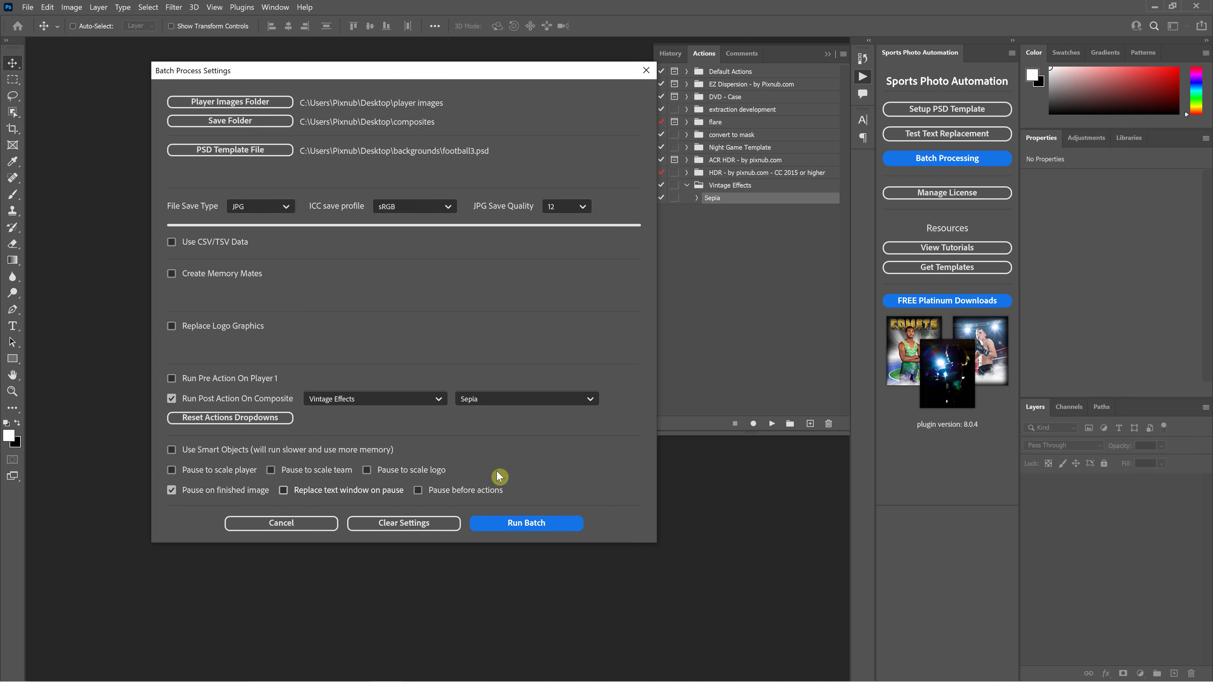
click(527, 521)
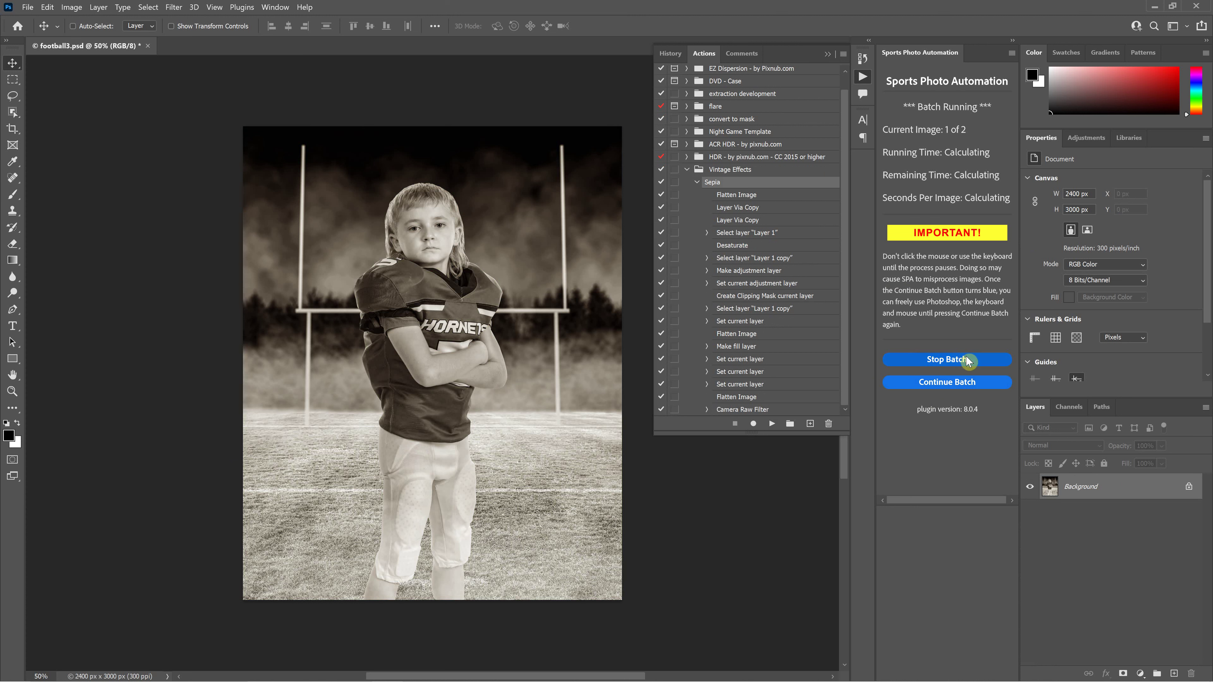
Compare the paused composite at its Link Layers history state with the final Camera Raw Filter state.
click(855, 56)
scroll(766, 201, up, 3)
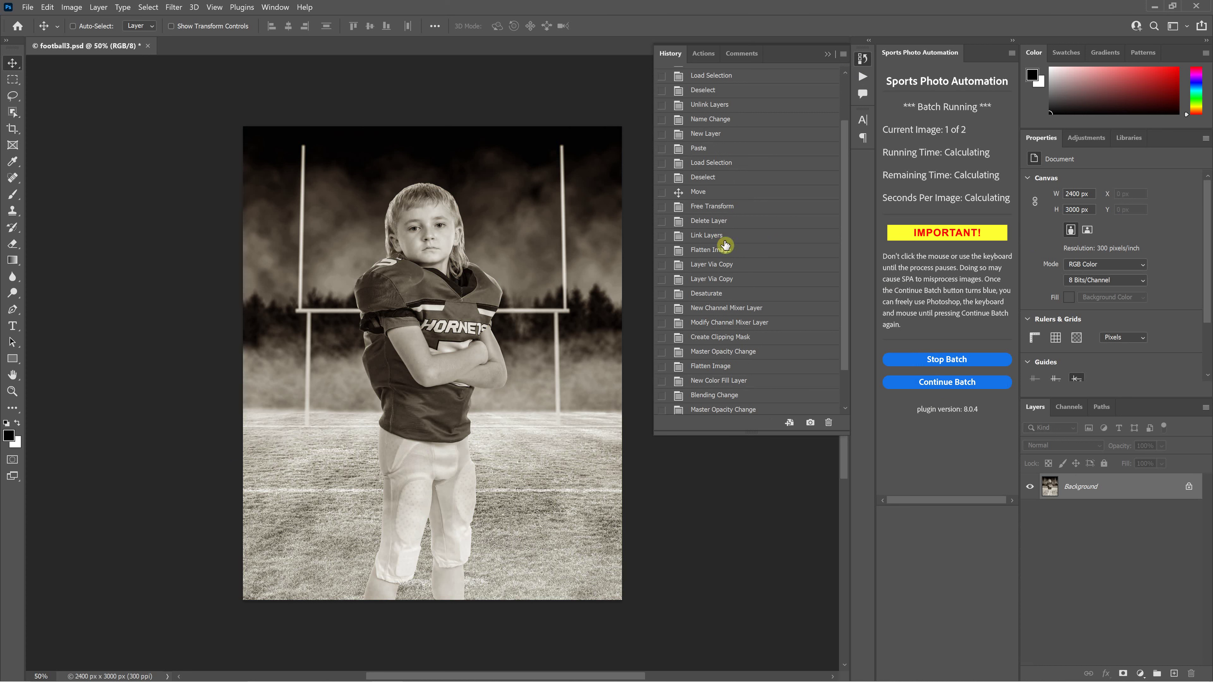
click(726, 236)
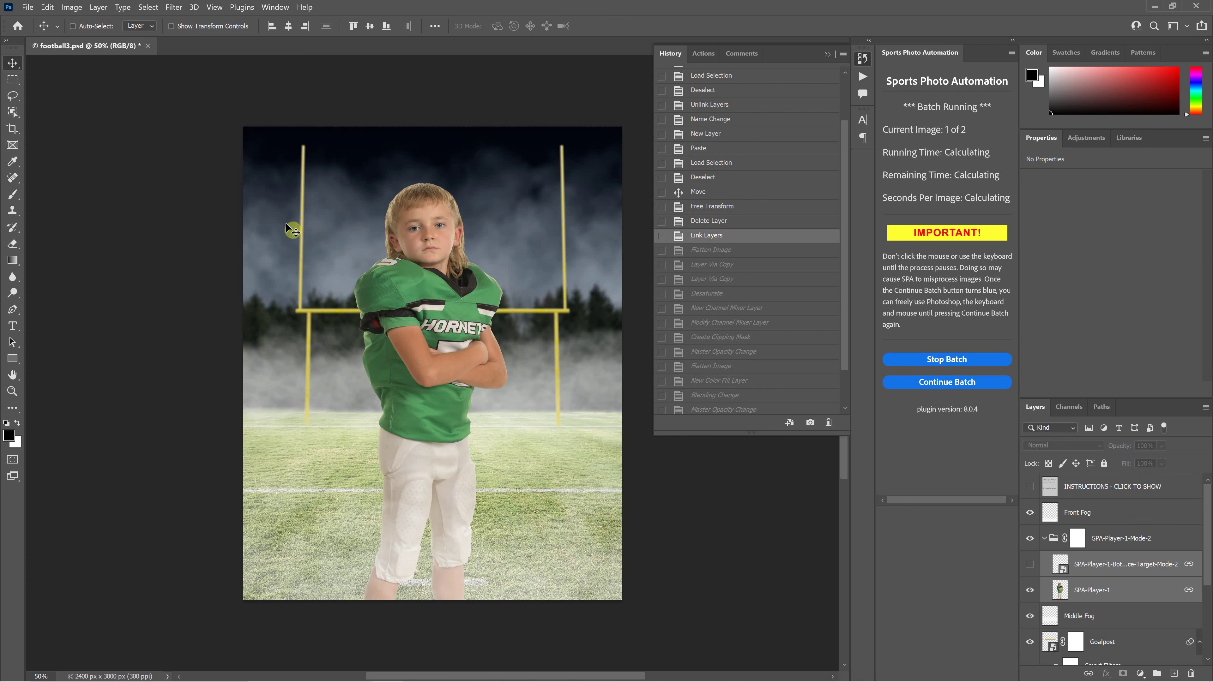
scroll(700, 176, up, 2)
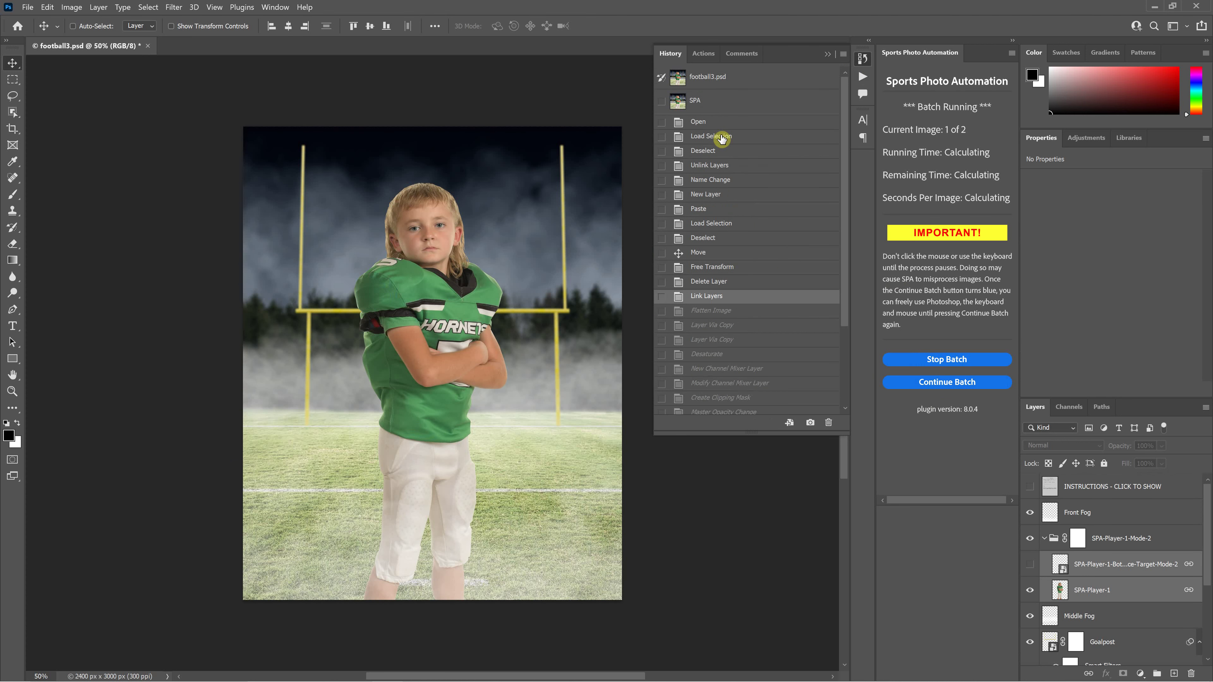
scroll(702, 237, down, 4)
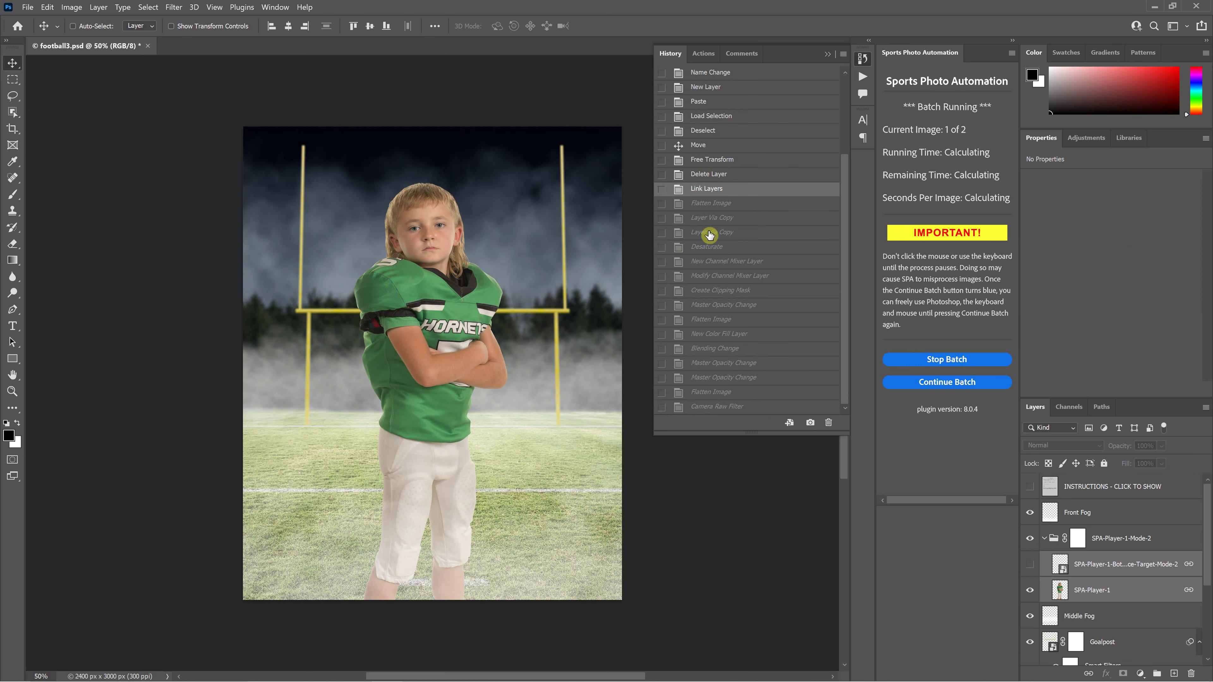
click(719, 407)
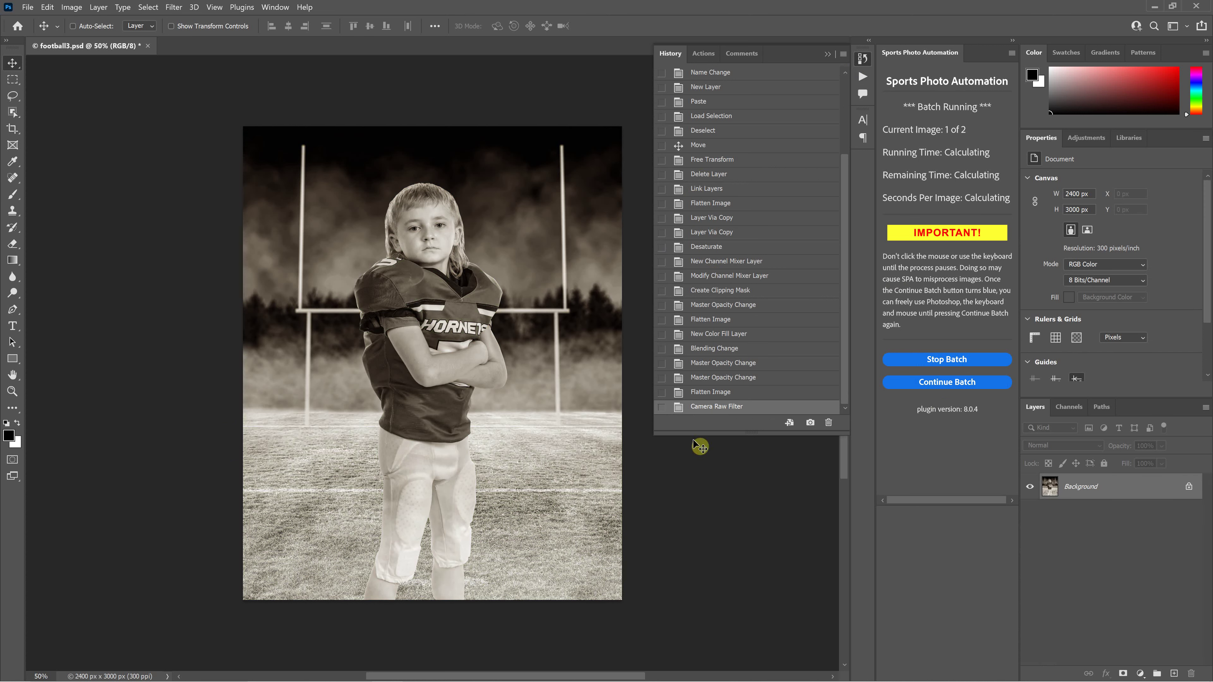
Stop the running batch and close football3.psd without saving.
click(948, 383)
click(937, 359)
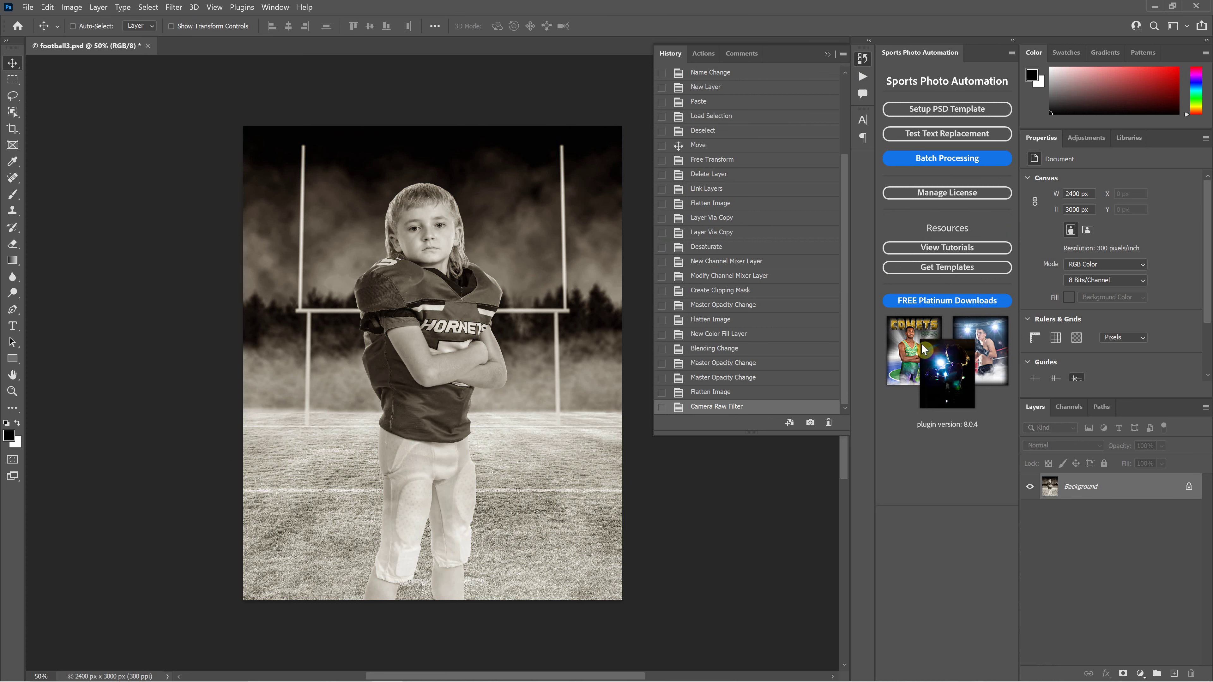
click(148, 45)
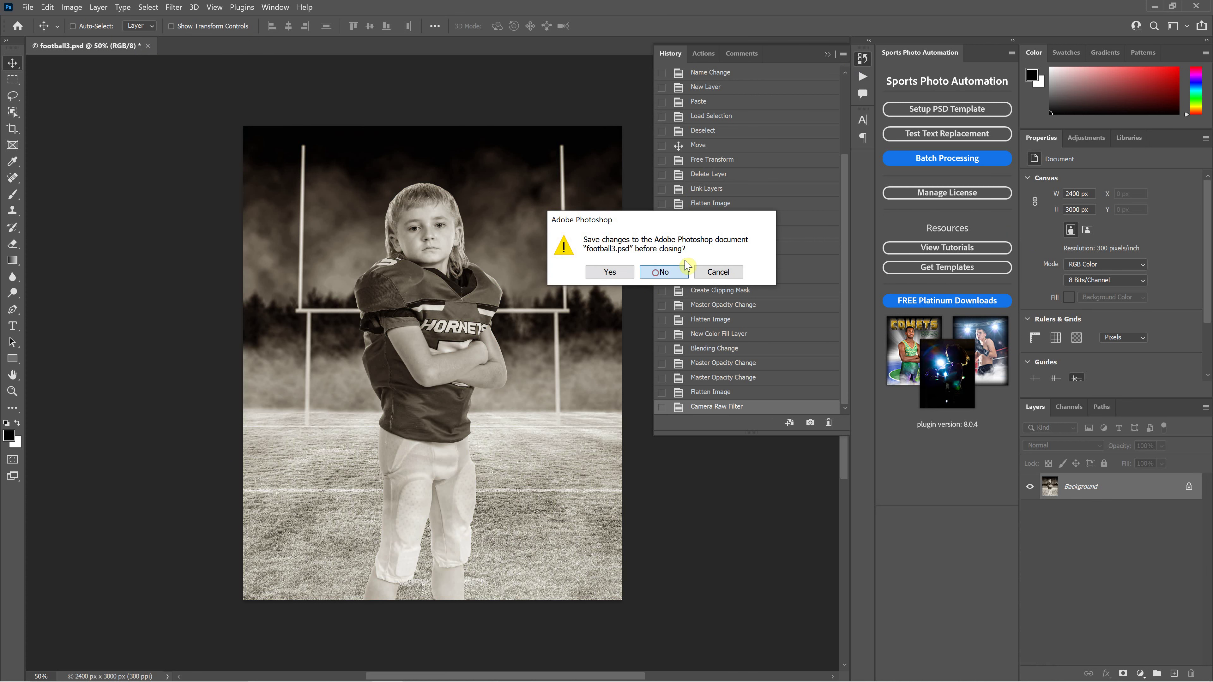
click(662, 271)
Enable pausing before actions in the batch settings and run the batch again.
click(921, 161)
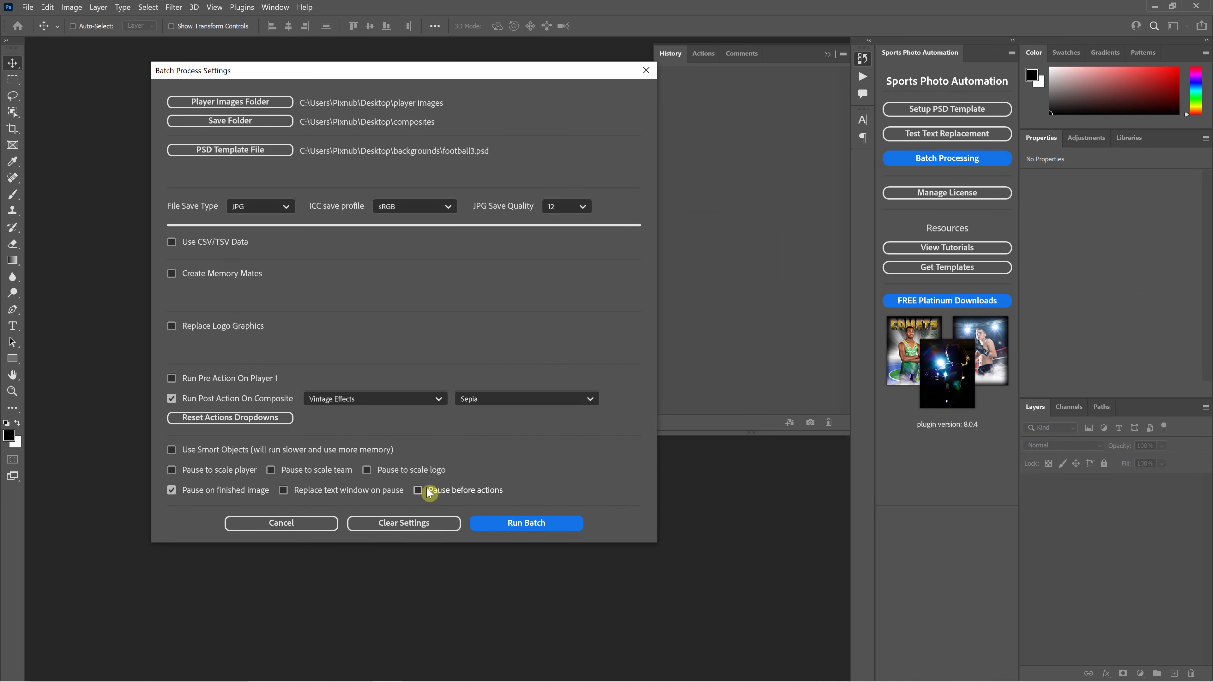
click(418, 490)
click(538, 524)
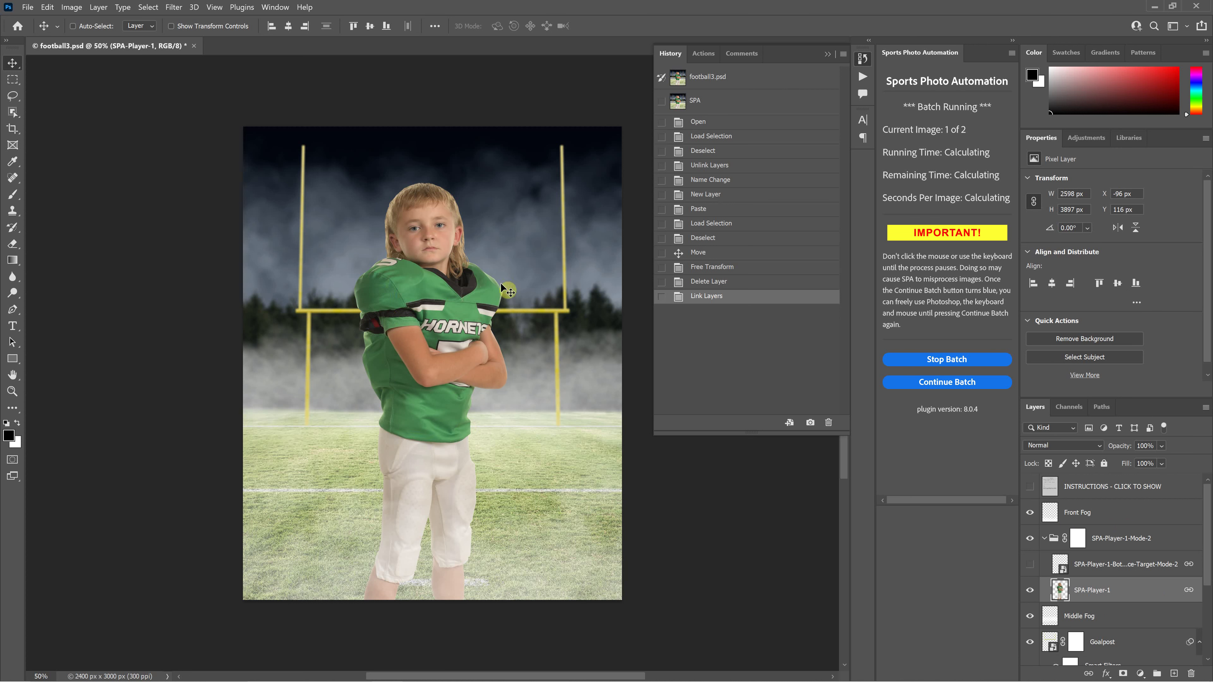
Move the first player left over the goalpost to about X -670 px, Y 88 px, and continue the batch.
drag(420, 315, 329, 299)
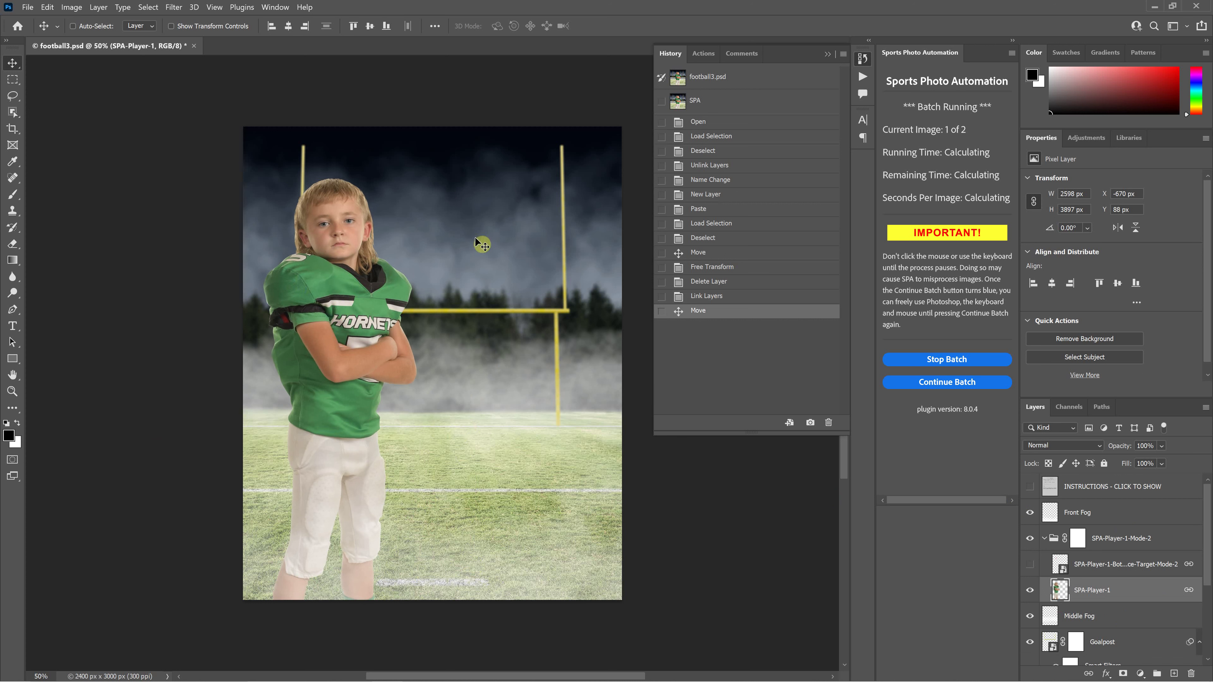
click(971, 383)
Switch to File Explorer to check the new IMG_2127_2.jpg in the composites folder, and return to Photoshop.
key(alt+Tab)
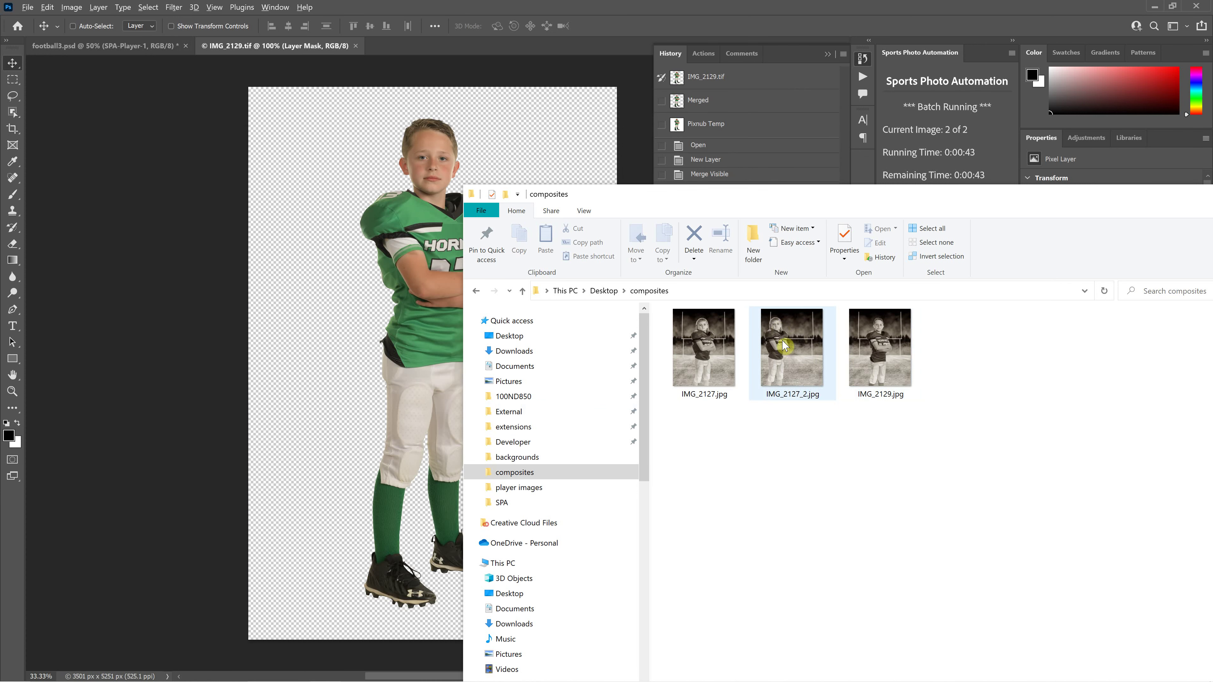
mouse_move(784, 345)
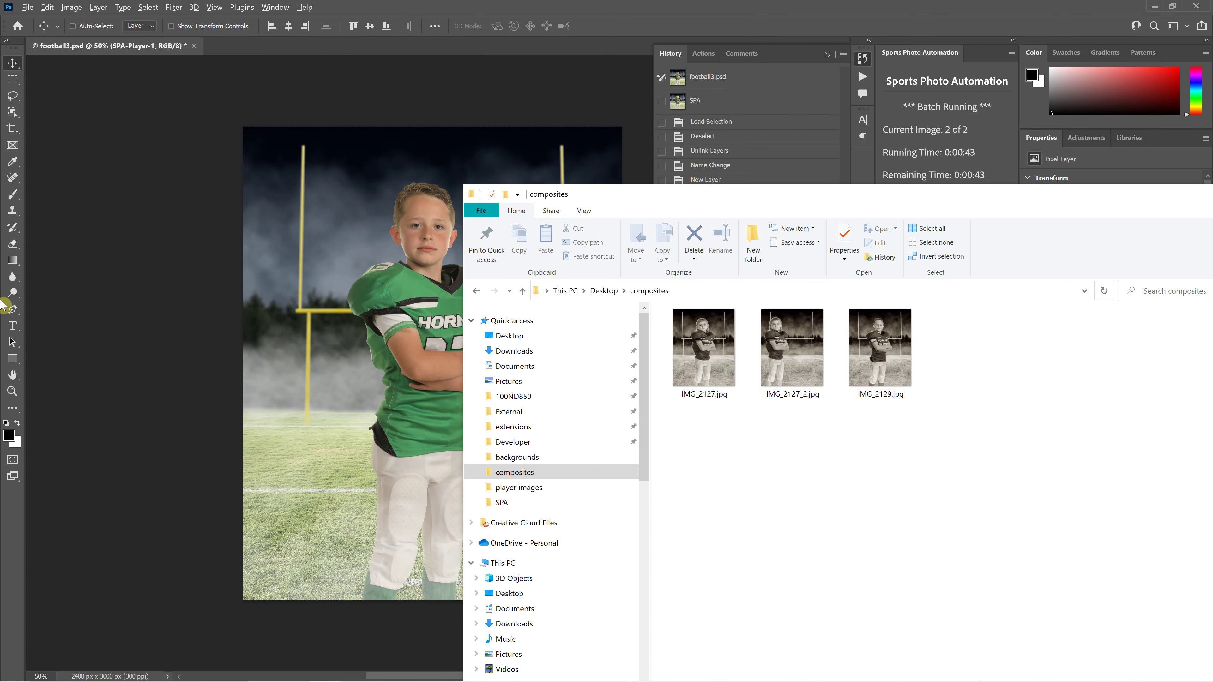
click(128, 325)
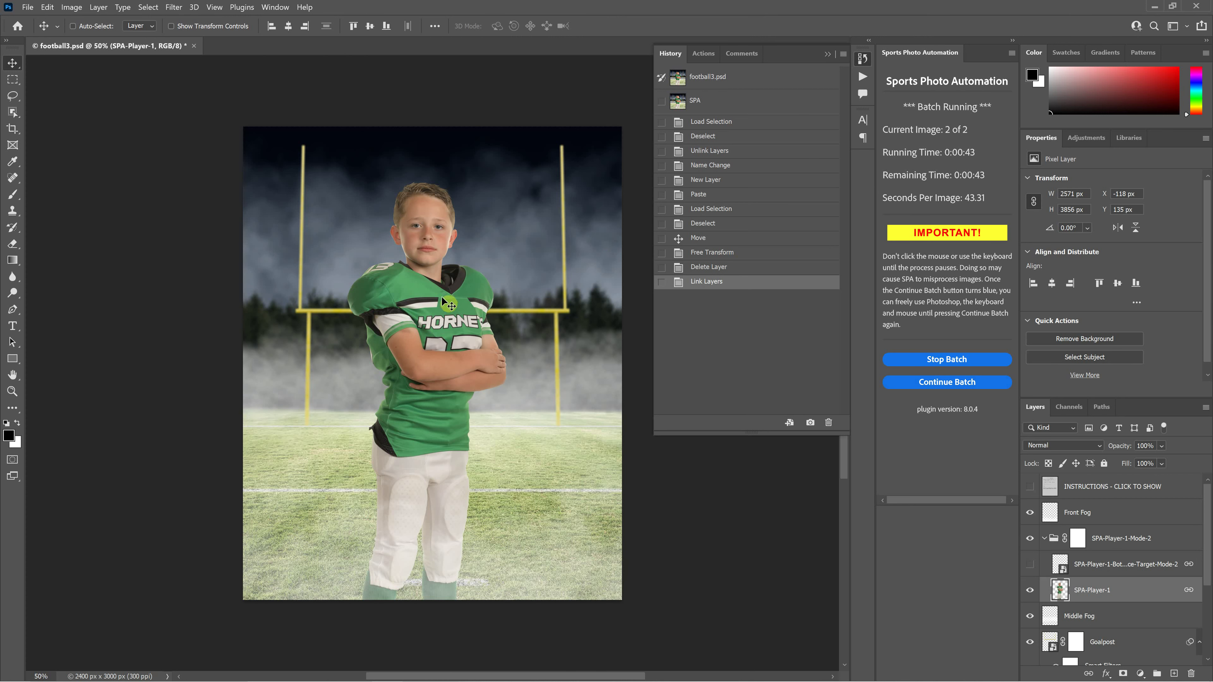
Move the second player left to about X -764 px, Y 61 px, and continue the batch.
drag(447, 305, 343, 289)
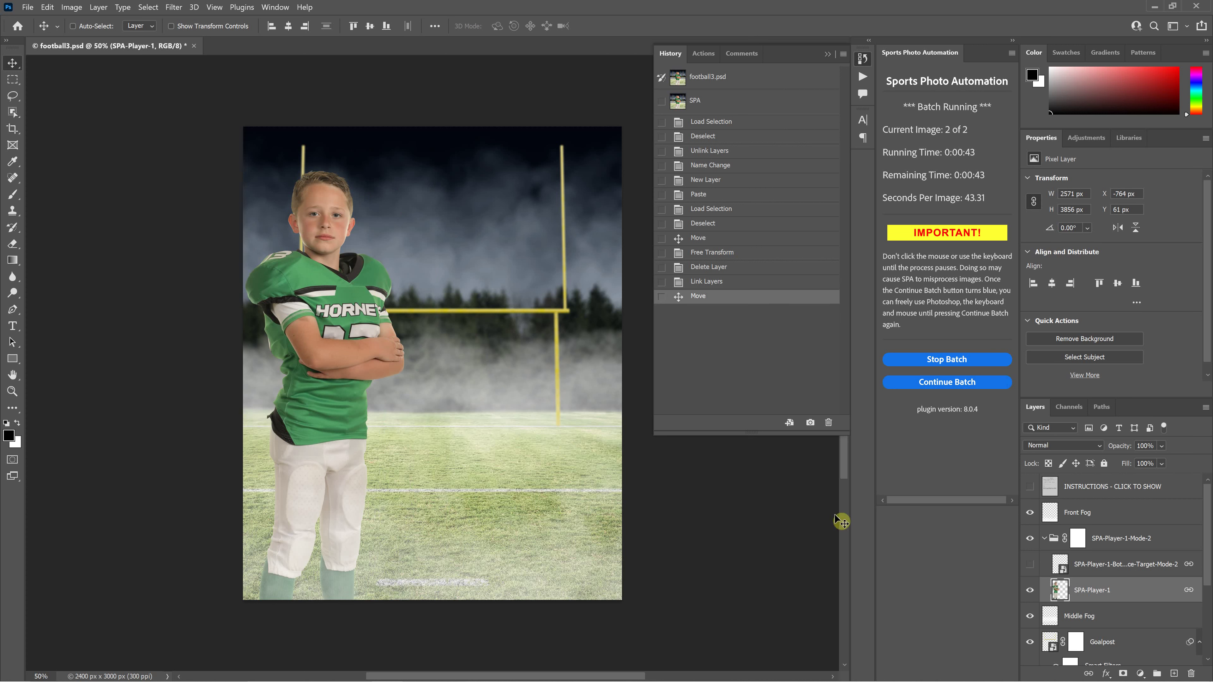
click(1002, 381)
click(961, 385)
Check the saved composites in File Explorer, return to Photoshop and dismiss the batch completion notice.
key(alt+Tab)
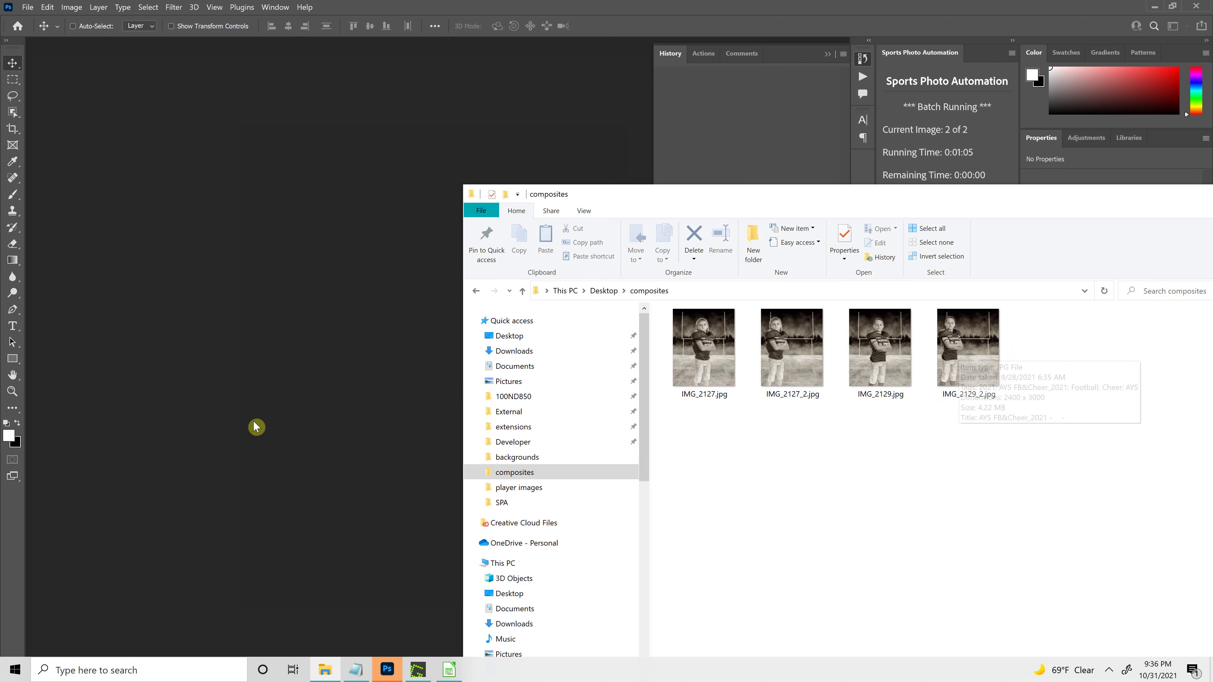
click(278, 405)
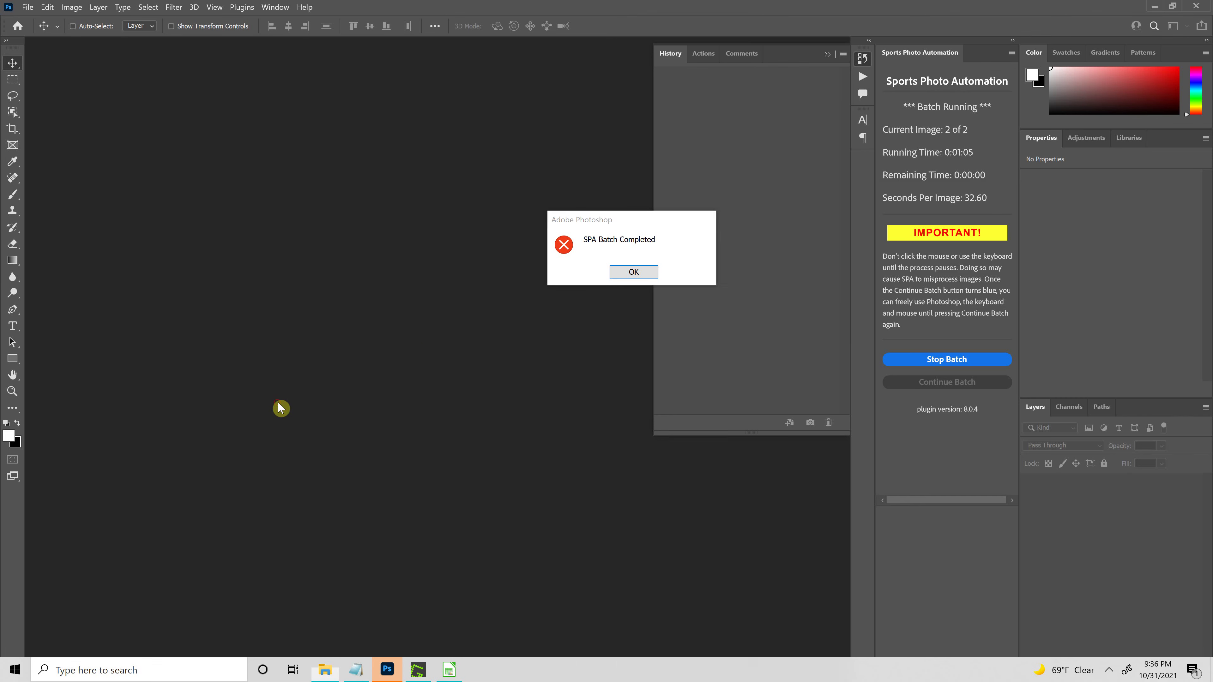
click(649, 274)
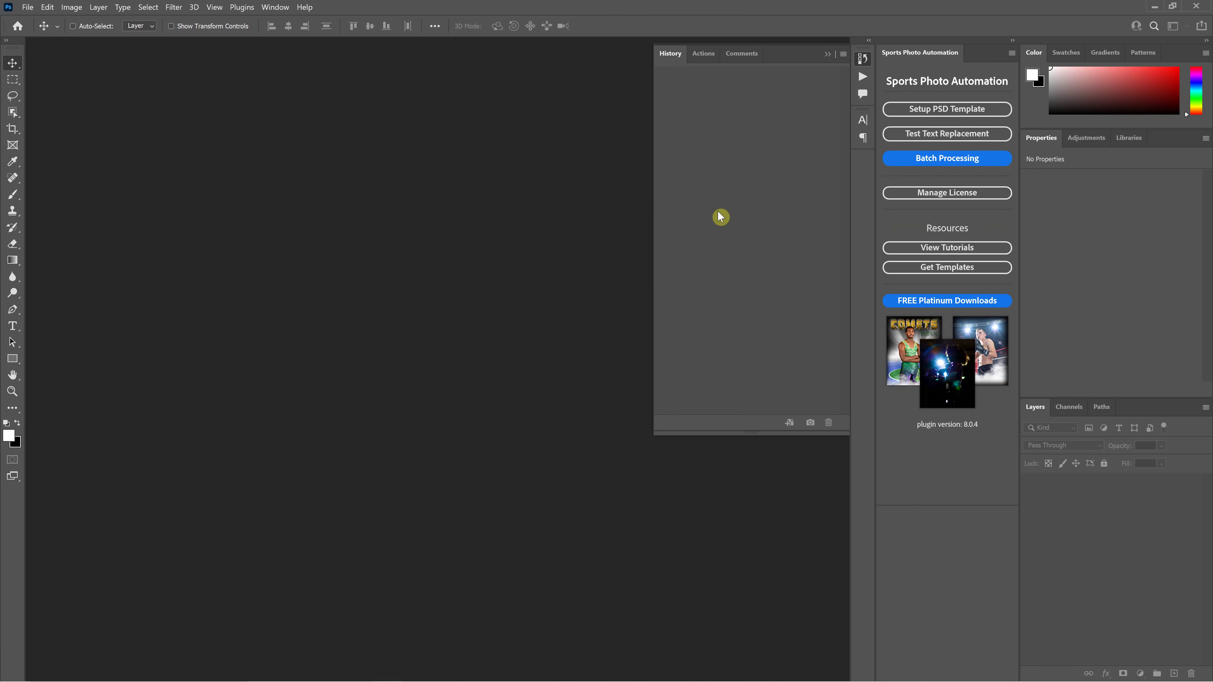
Collapse the history display and open night-game.psd from the backgrounds folder.
click(828, 55)
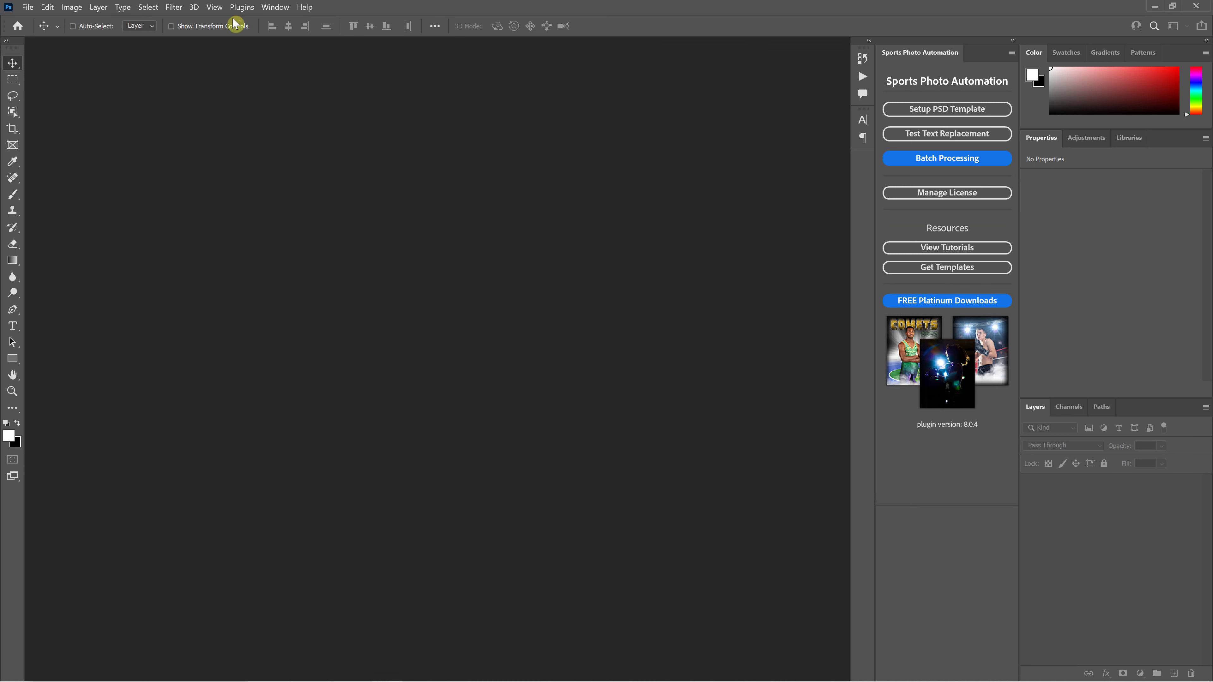
click(27, 7)
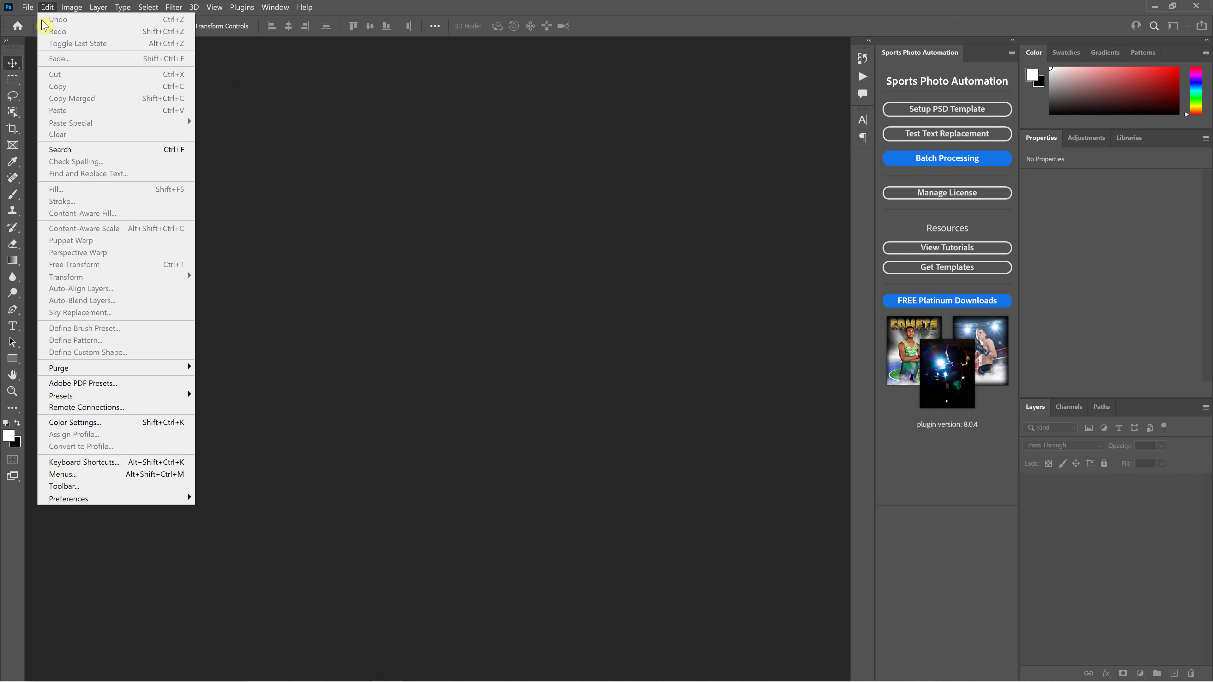
click(42, 31)
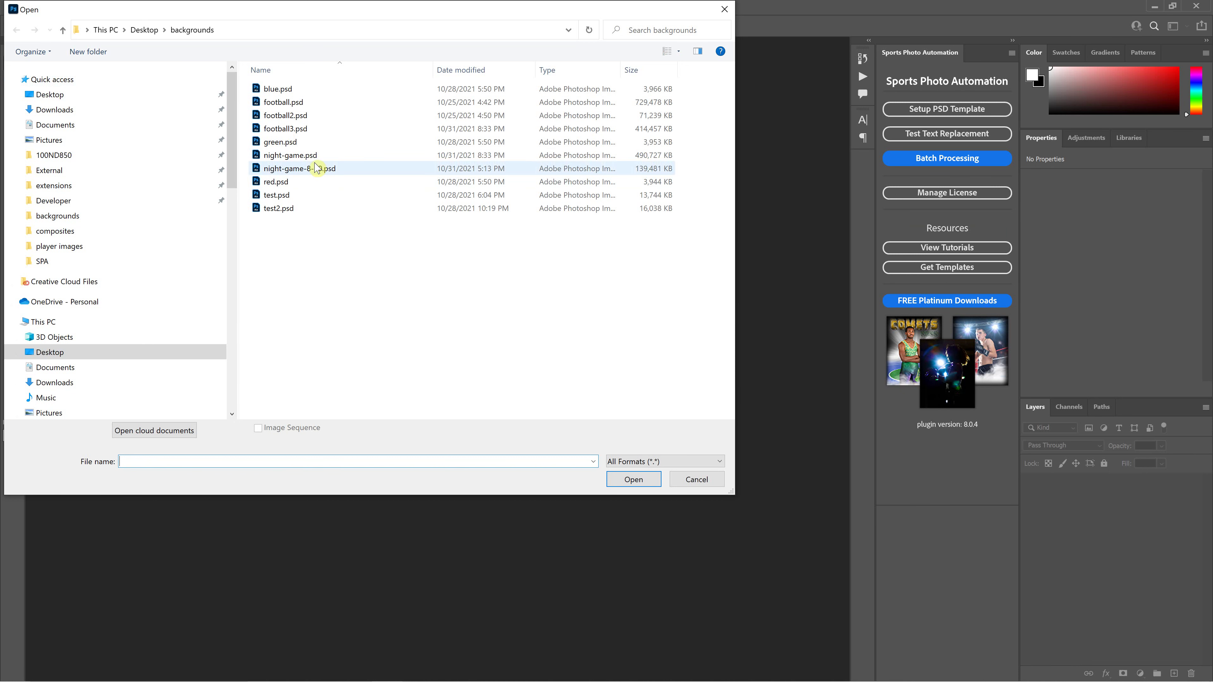
click(311, 156)
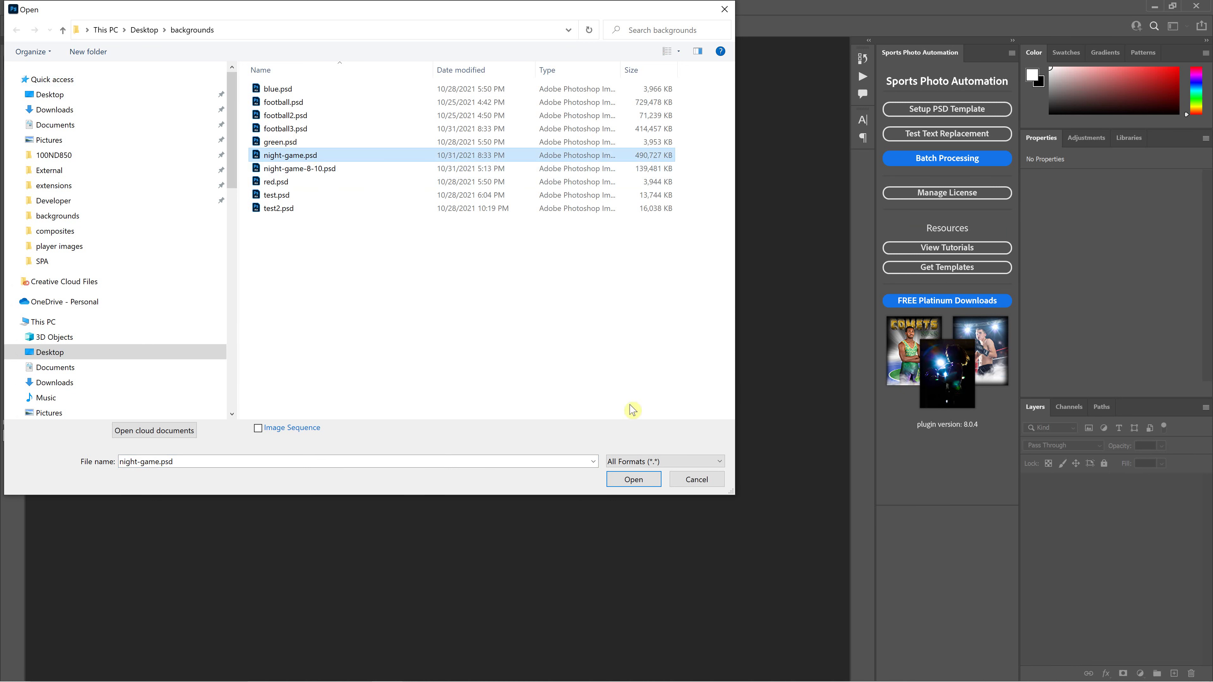
click(645, 473)
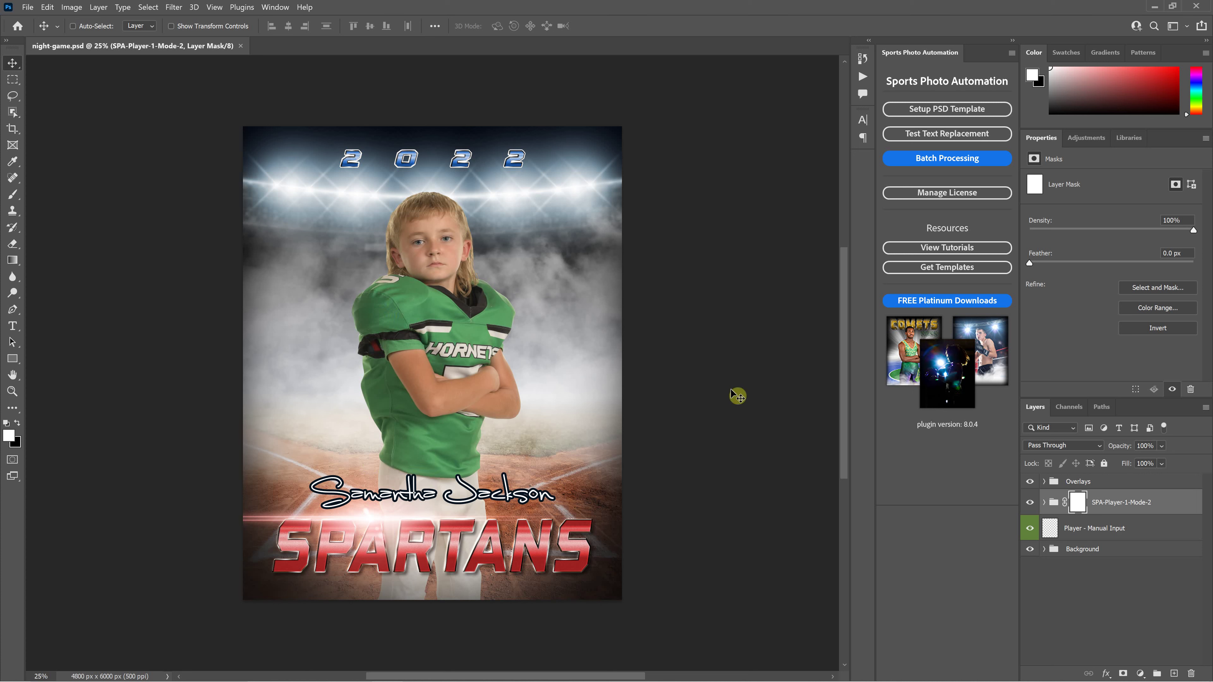
Collapse the Vintage Effects action set, expand the Night Game Template set and review its actions down to the custom examples.
click(866, 78)
click(693, 185)
click(693, 182)
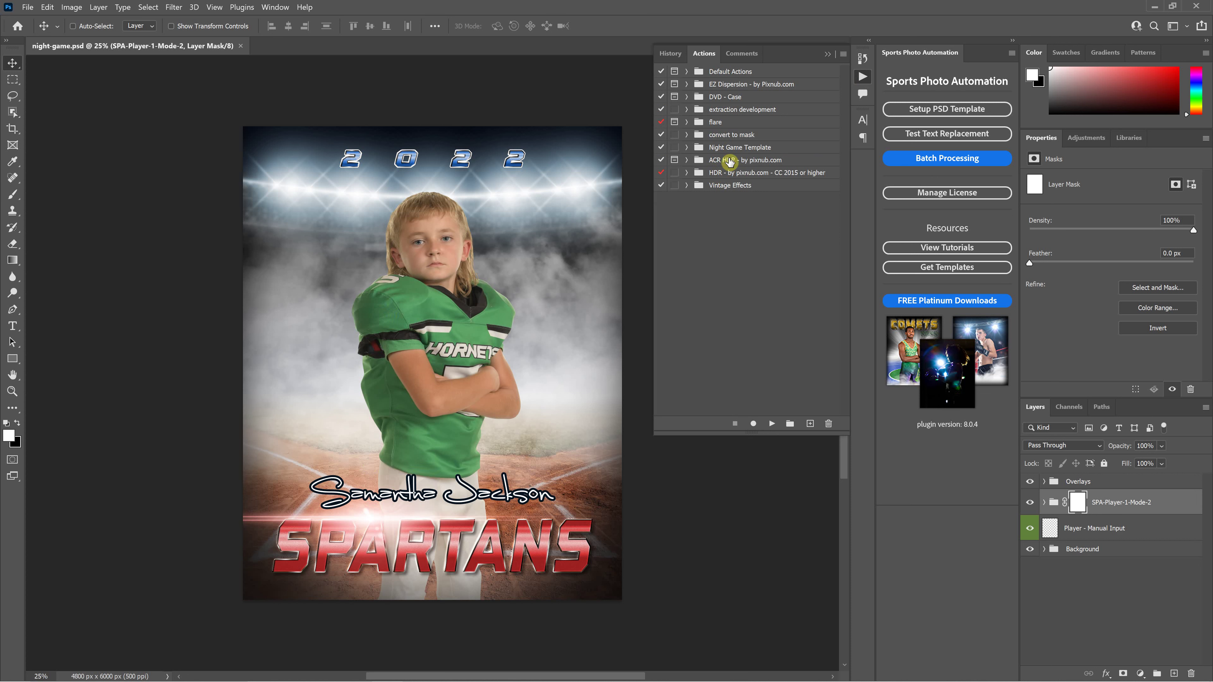
click(688, 149)
click(686, 149)
scroll(721, 182, down, 3)
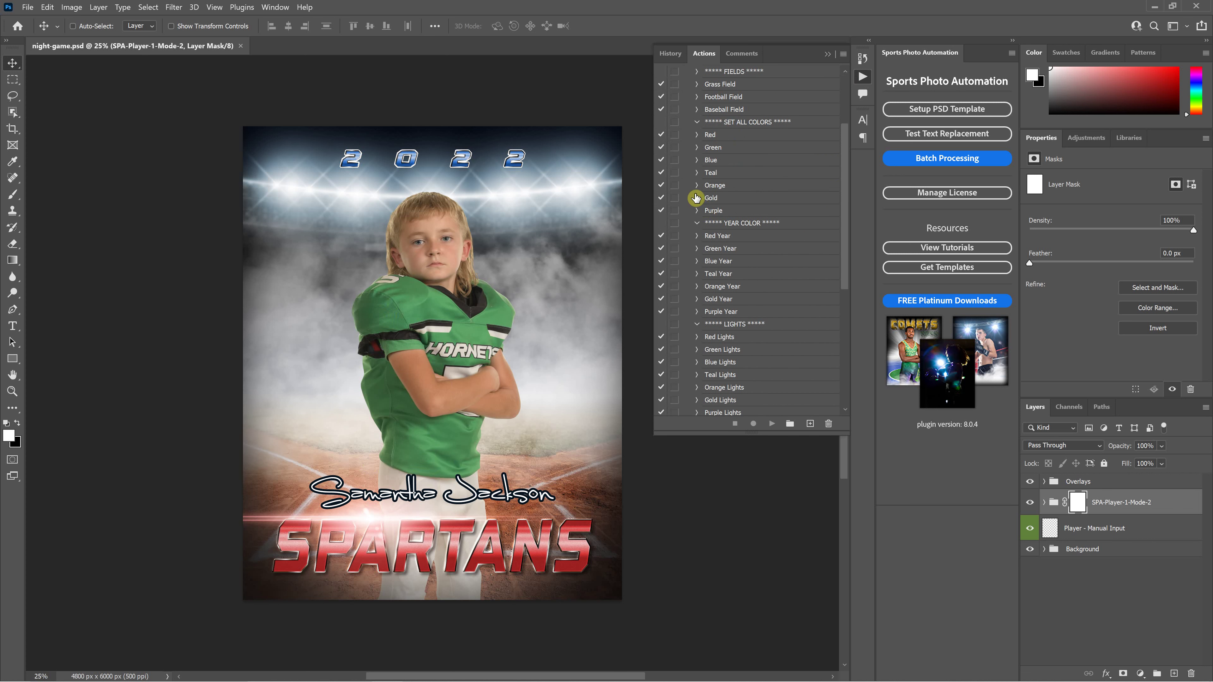
scroll(717, 229, down, 3)
scroll(722, 268, down, 1)
scroll(702, 335, down, 1)
click(696, 335)
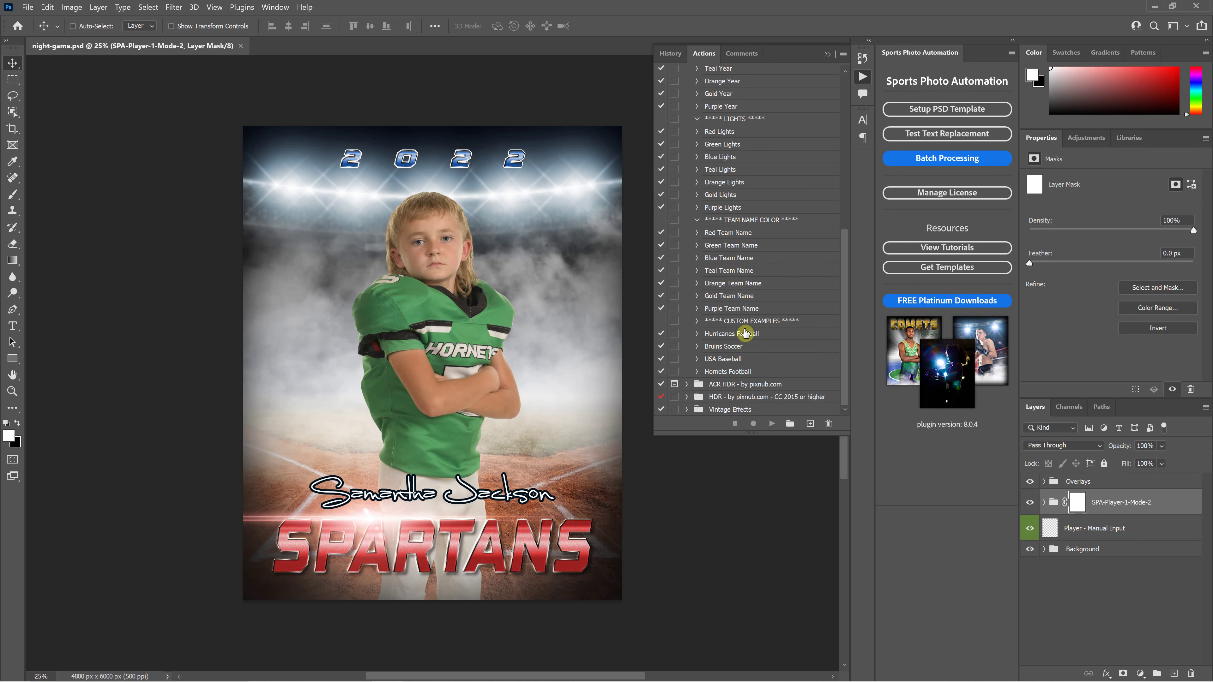
Run the Red Lights and Green Year actions on the night game template.
scroll(736, 205, up, 2)
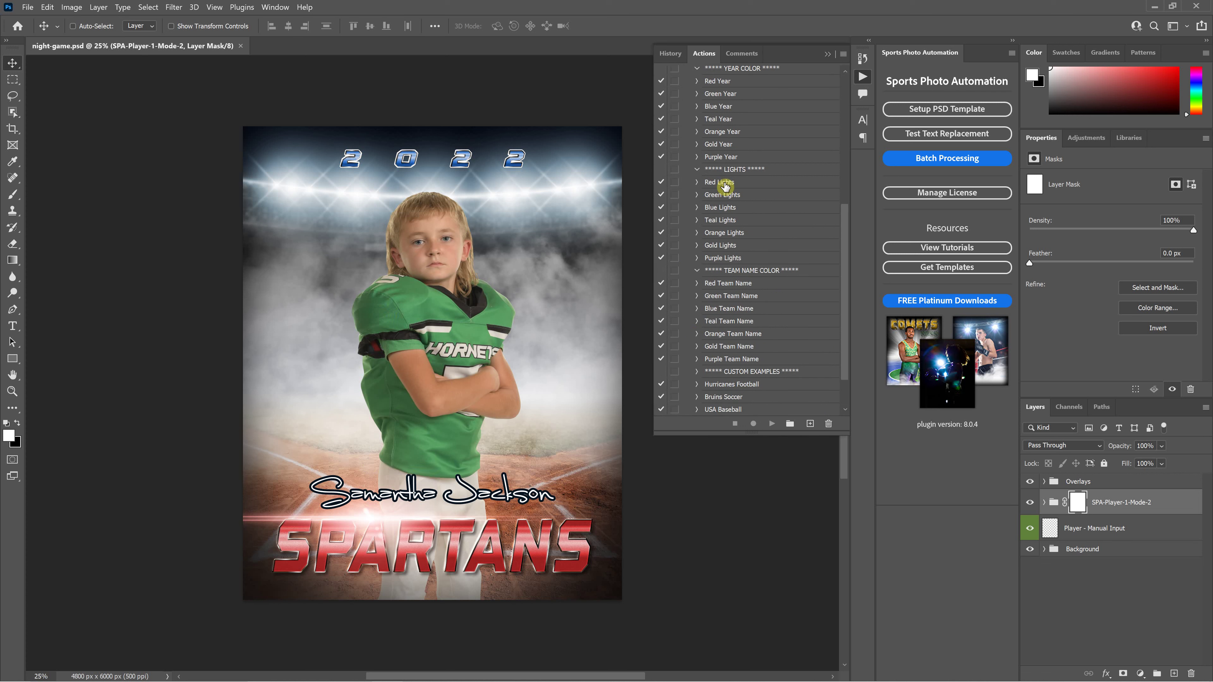
click(724, 187)
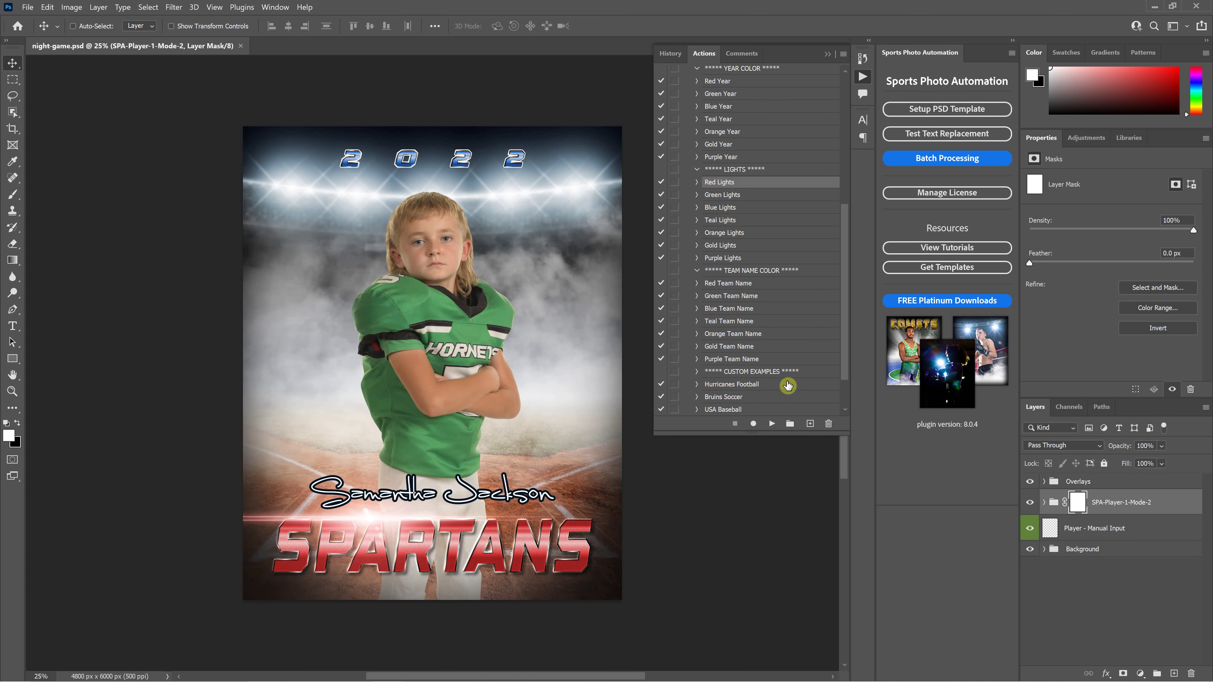
click(772, 424)
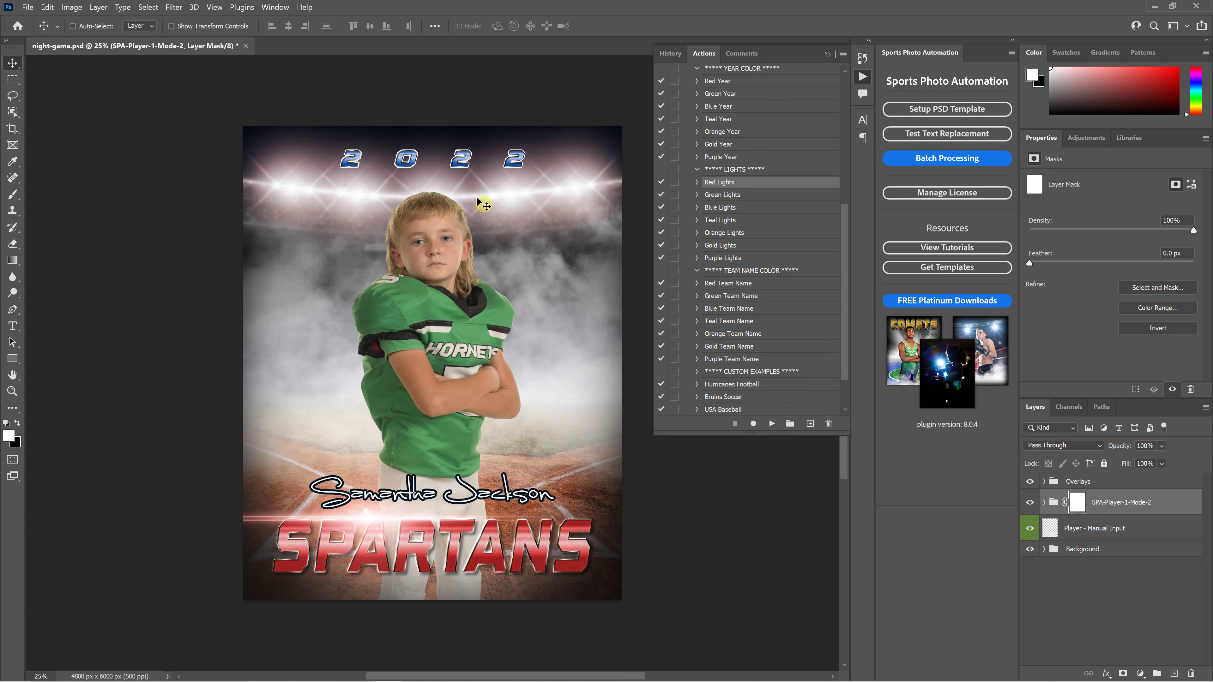
scroll(738, 189, up, 2)
scroll(739, 189, up, 2)
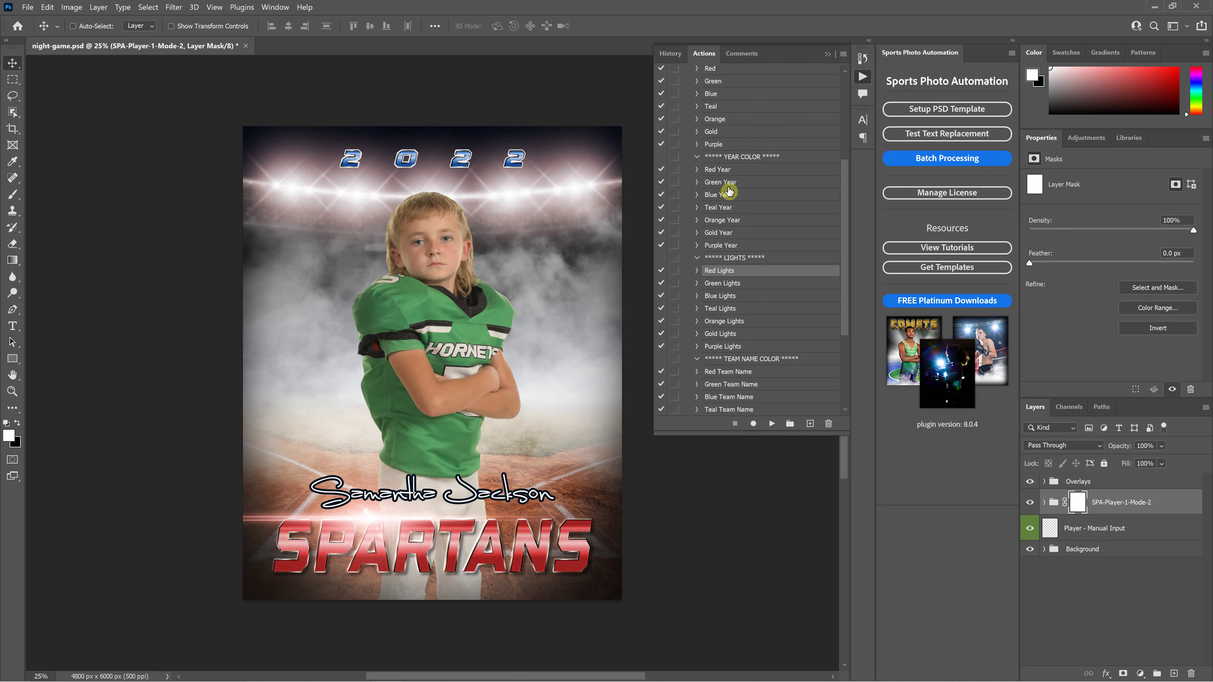
click(719, 182)
click(770, 425)
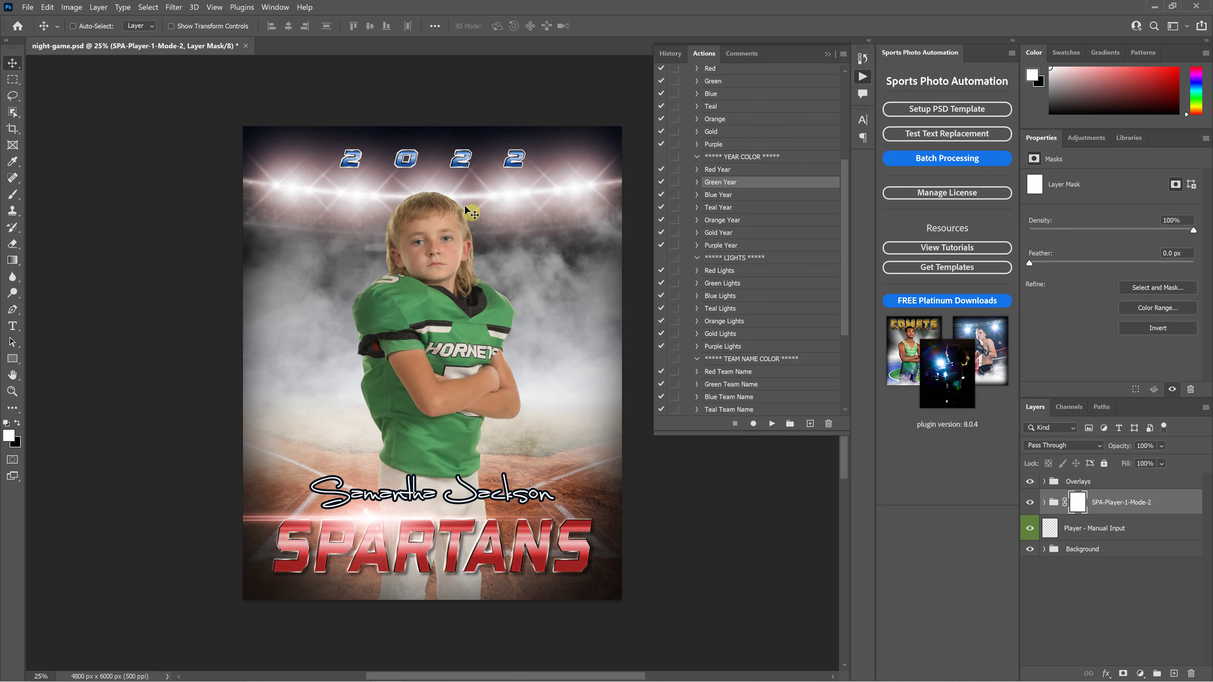
Run the Hurricanes Football custom example action on the template.
scroll(745, 272, down, 4)
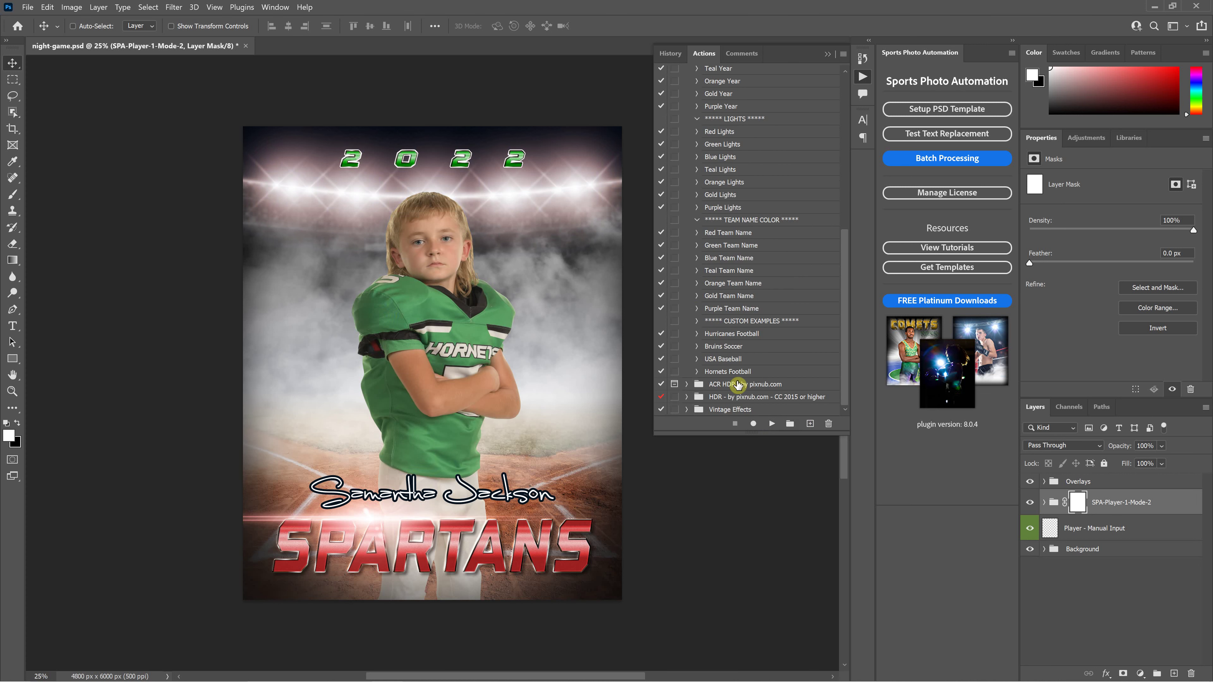
click(734, 340)
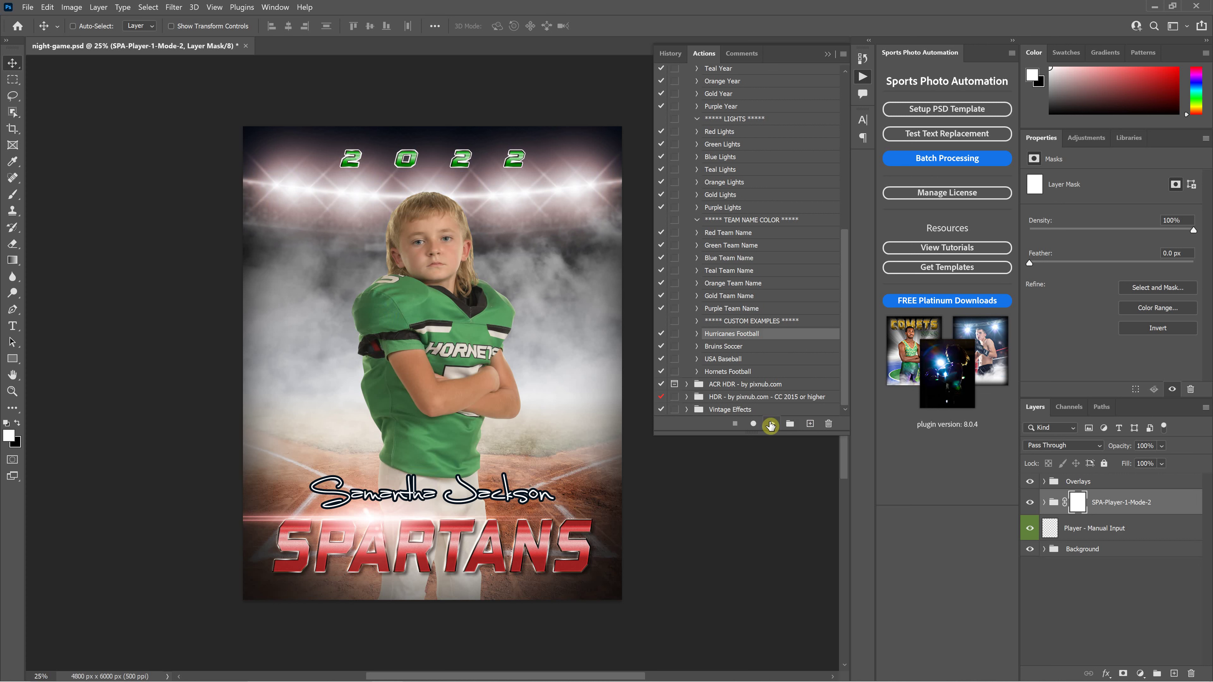
click(772, 425)
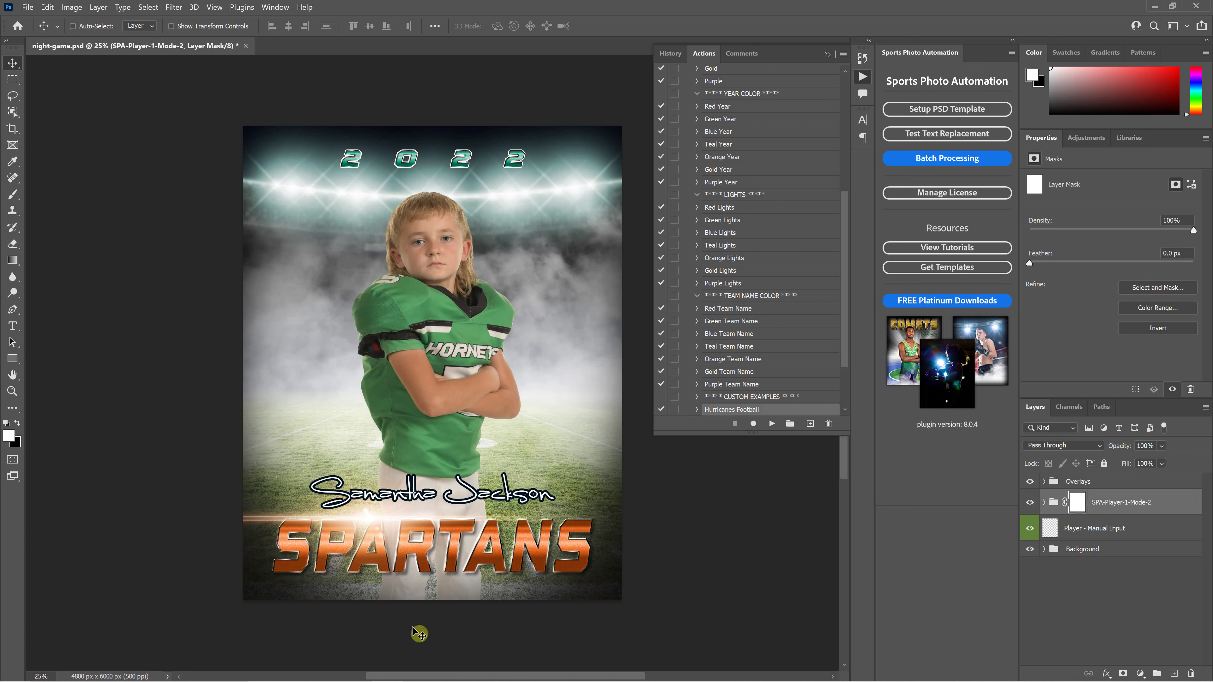
Run the Bruins Soccer custom example action on the template.
scroll(742, 321, down, 2)
click(734, 348)
click(760, 428)
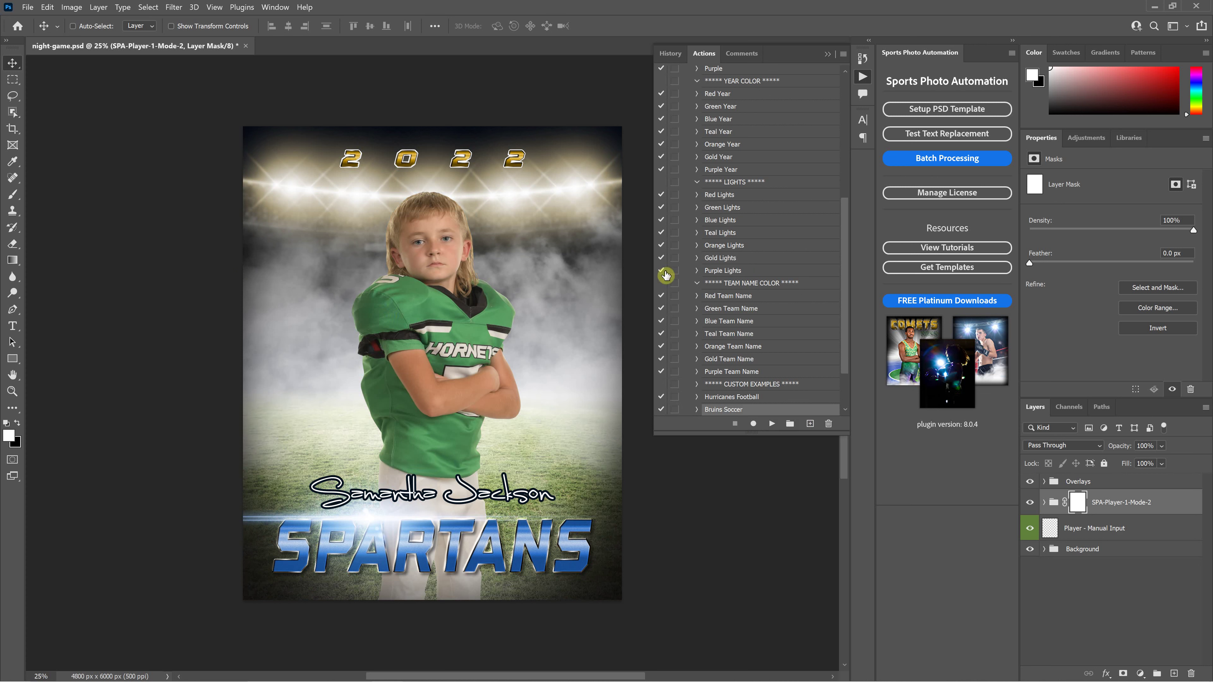
Run the USA Baseball custom example action on the template.
scroll(750, 273, down, 2)
click(715, 359)
click(772, 424)
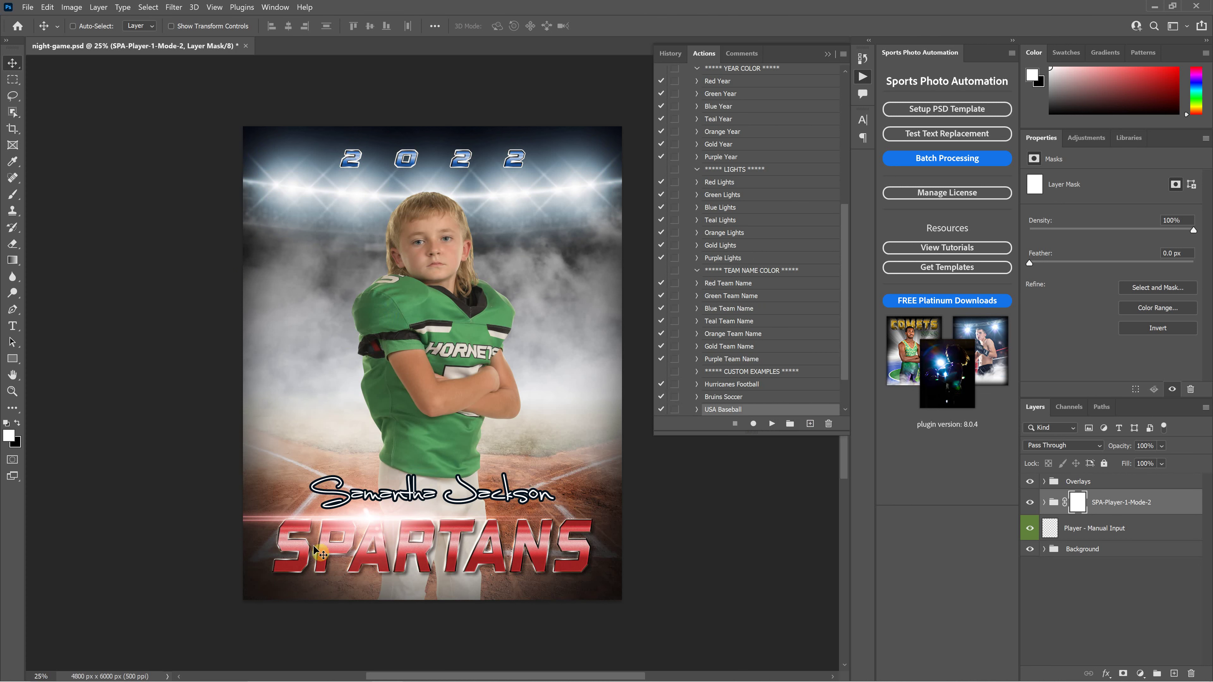
Run the Hornets Football custom example action on the template.
scroll(712, 277, down, 2)
click(716, 375)
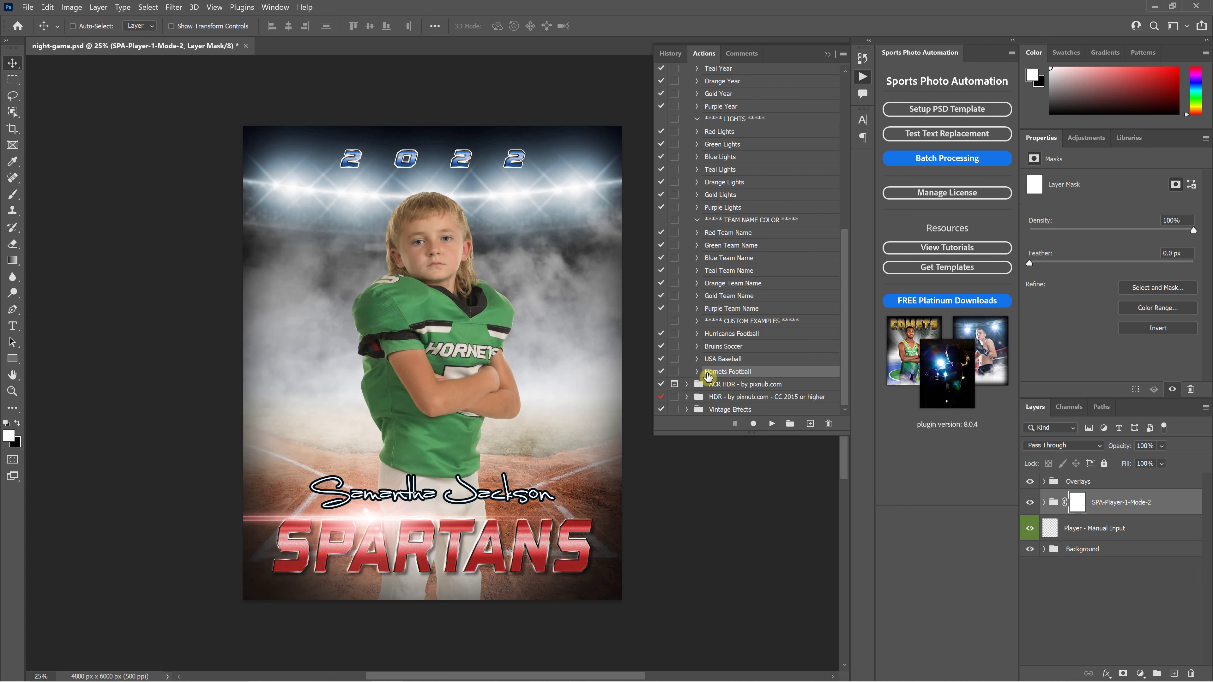
click(772, 423)
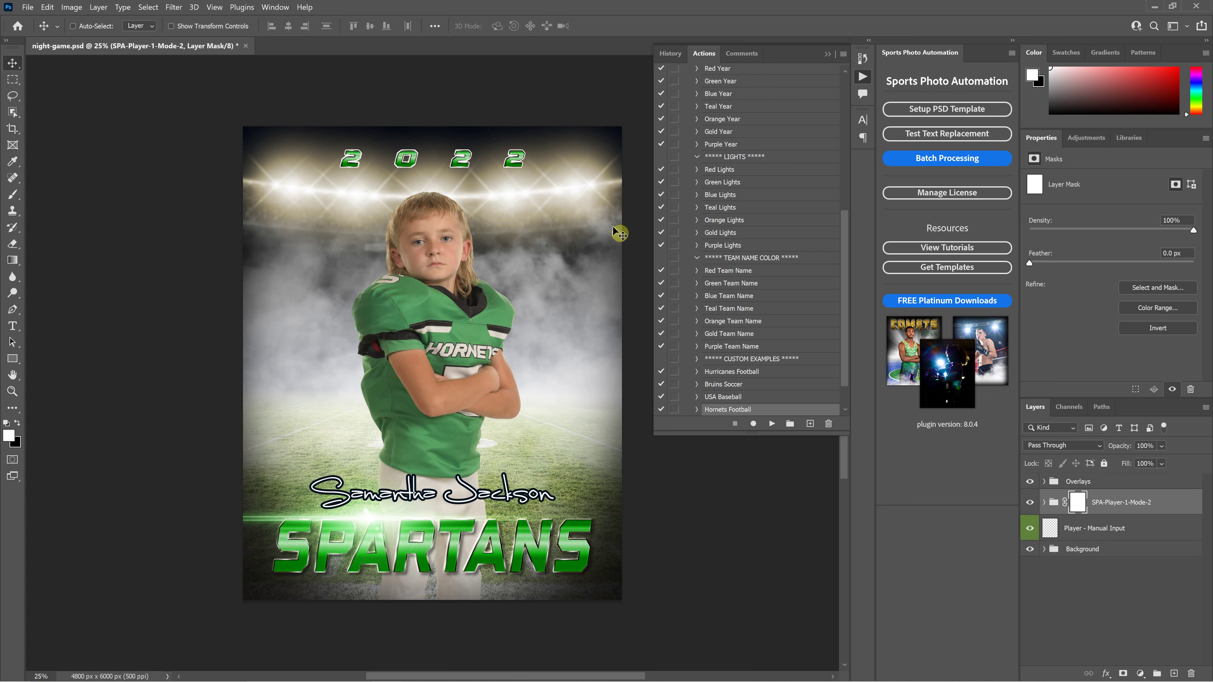
Review the field, all-colors, year color, lights and team name actions in the Night Game Template set.
scroll(771, 237, up, 1)
scroll(769, 237, up, 6)
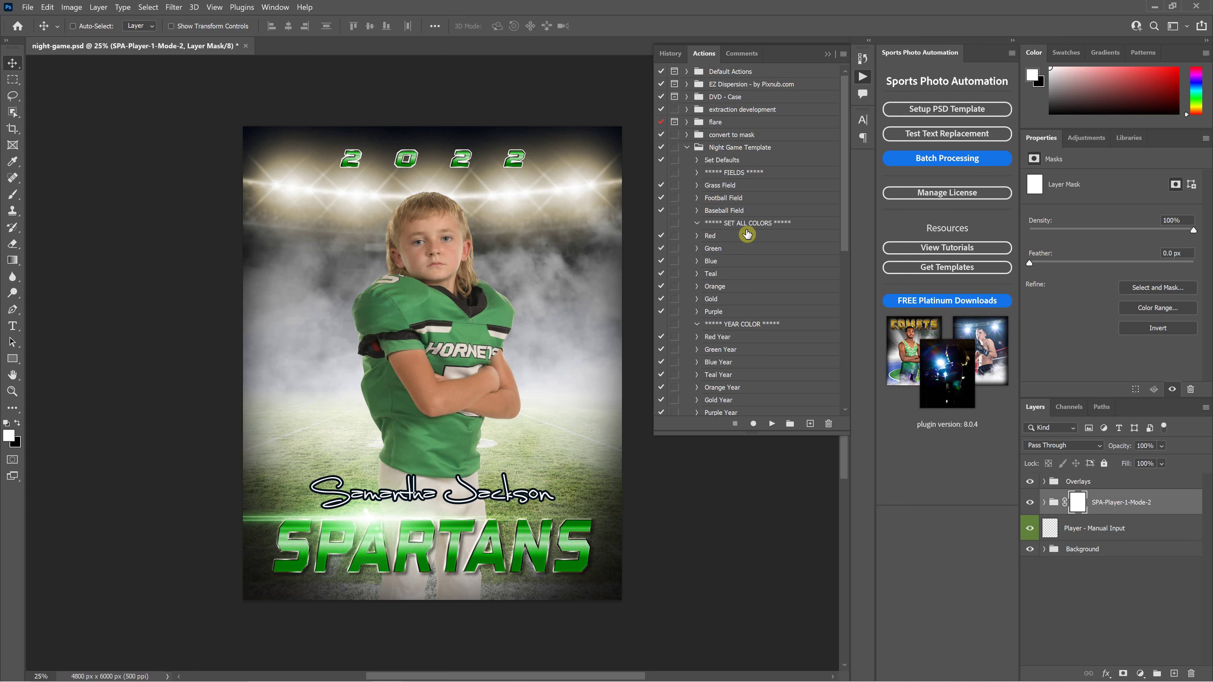
scroll(747, 234, down, 5)
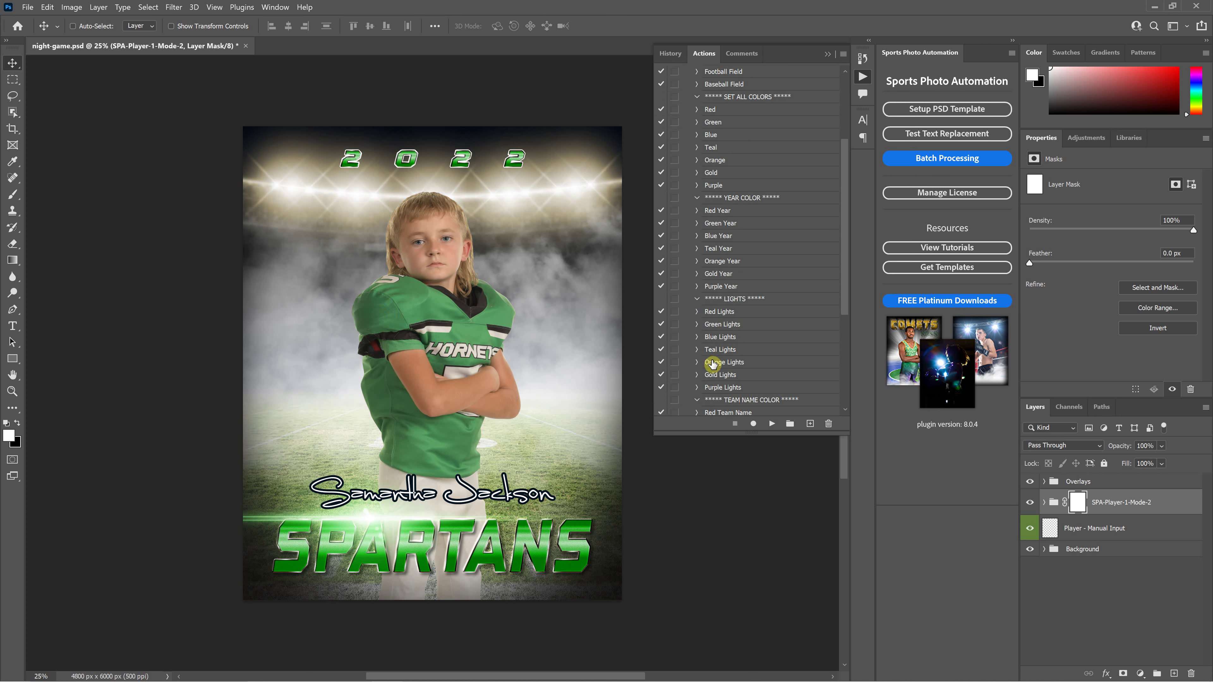
scroll(731, 373, down, 4)
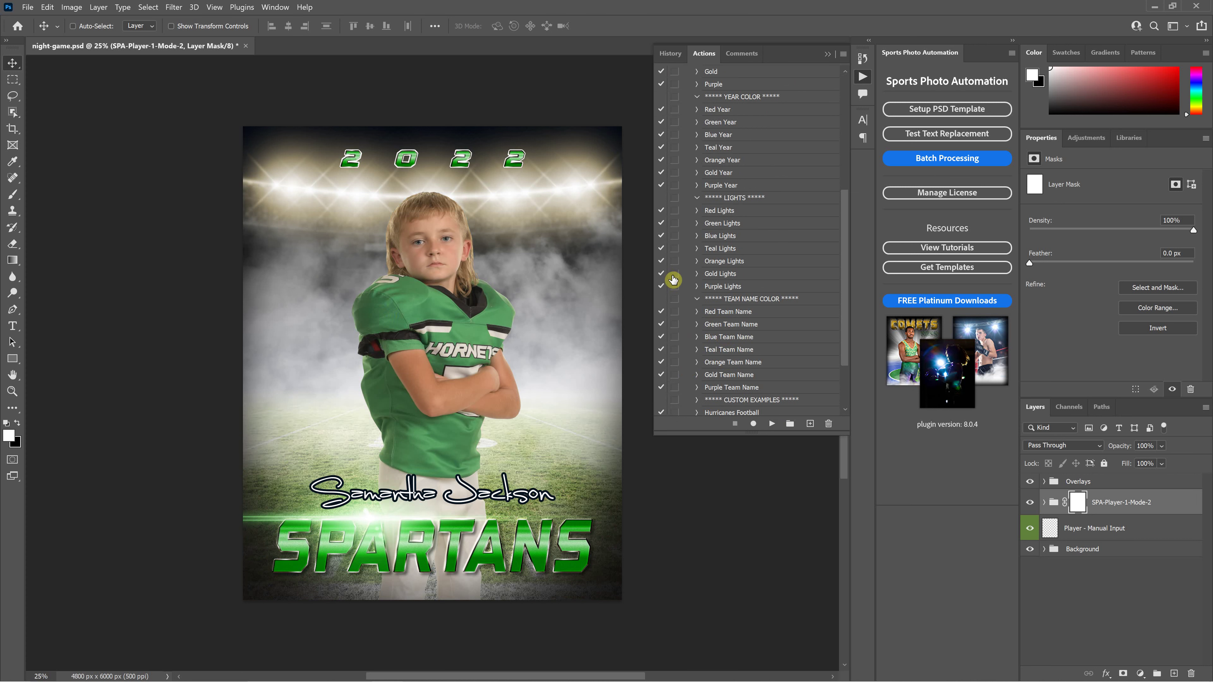
Revert night-game.psd to its original opening snapshot in the document history.
scroll(731, 336, down, 2)
scroll(732, 336, down, 1)
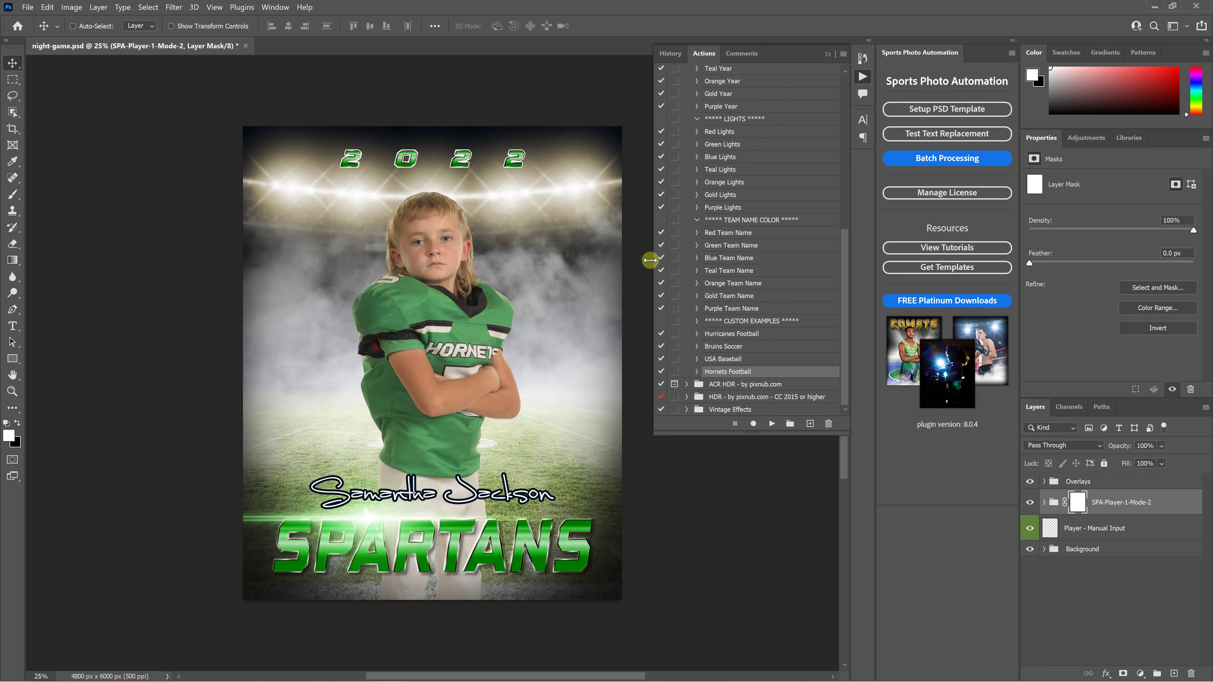
scroll(759, 264, up, 4)
click(862, 59)
click(745, 79)
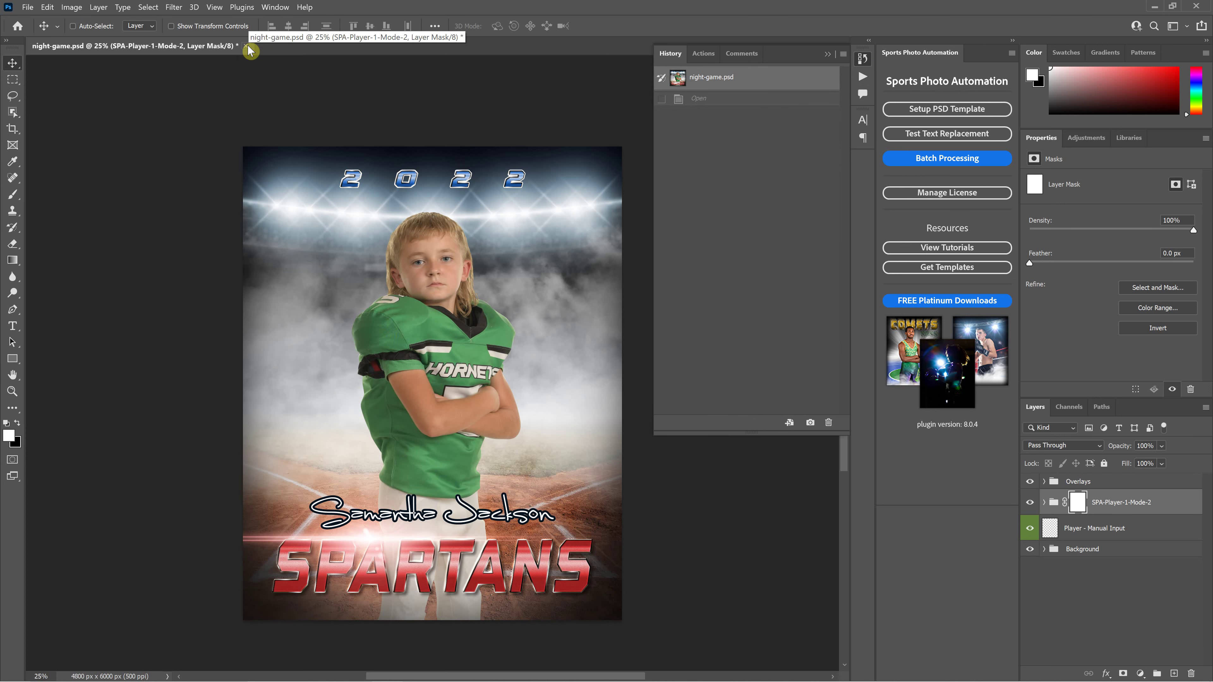
Close night-game.psd without saving its changes and collapse the Actions panel.
click(705, 53)
scroll(791, 338, down, 3)
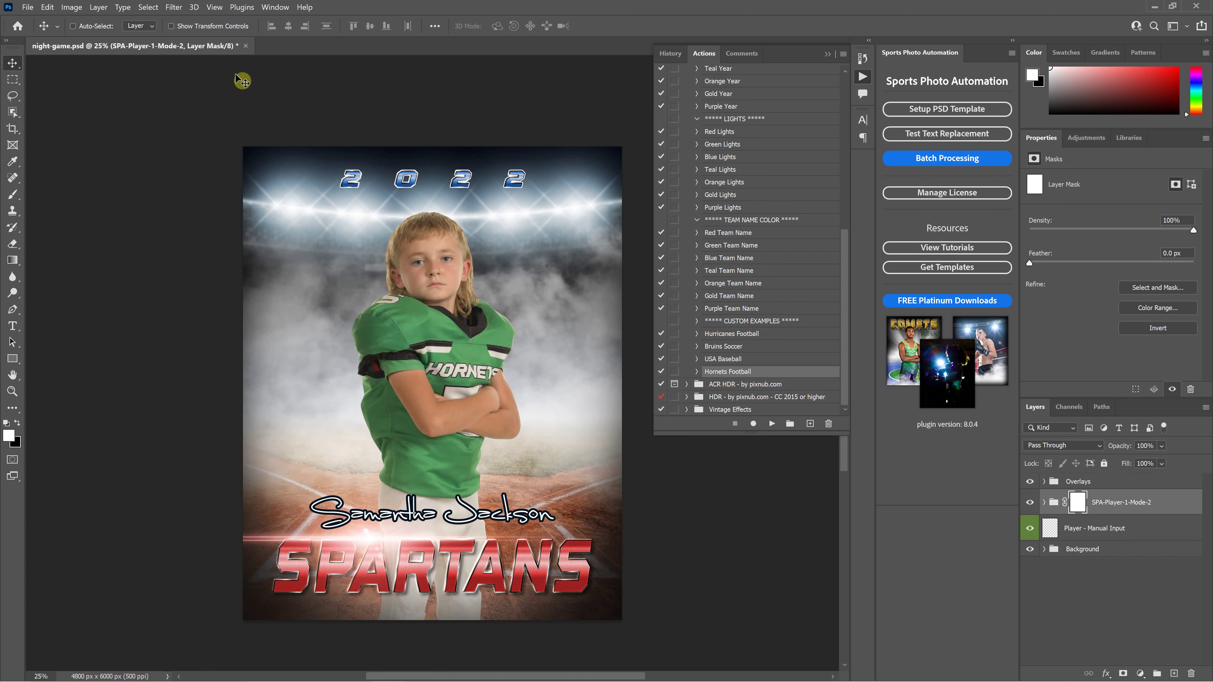
click(245, 46)
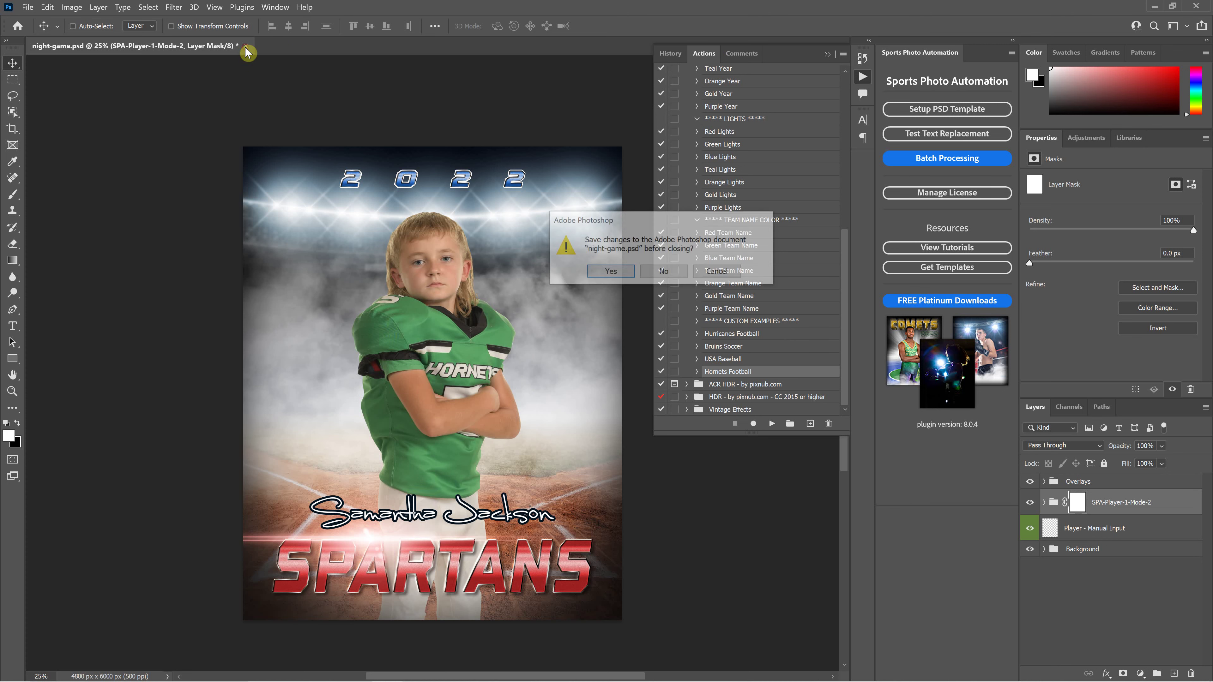
click(663, 272)
click(827, 55)
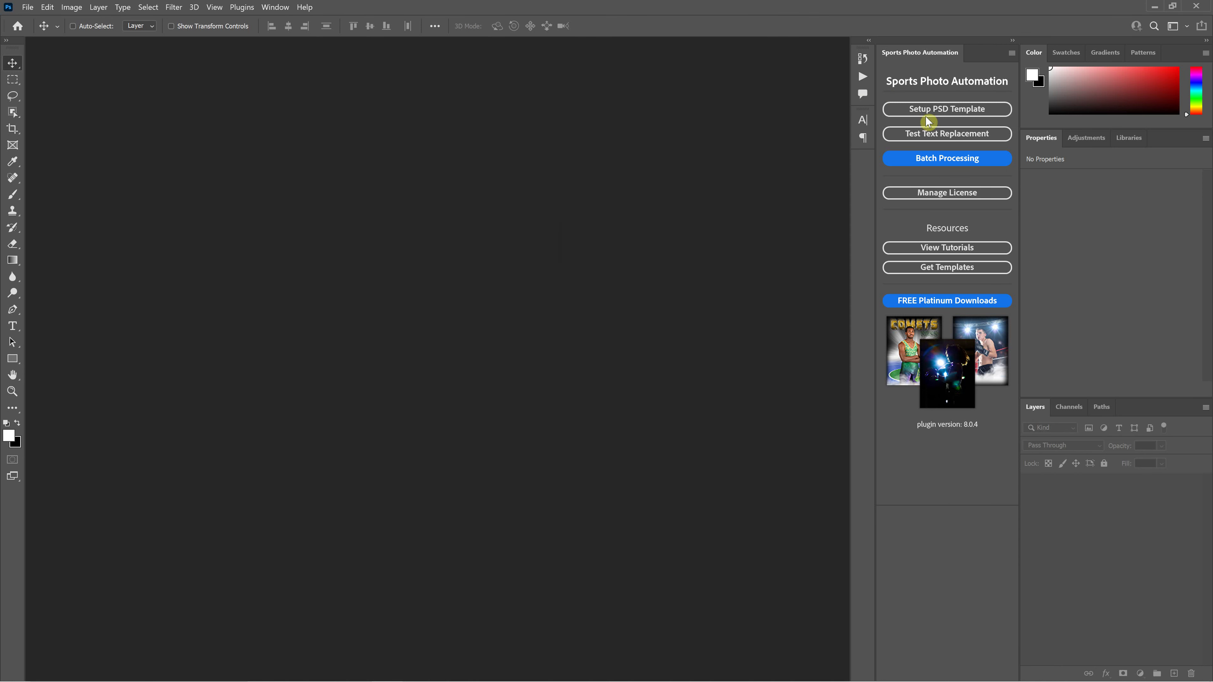
Open the batch processing settings and turn off pausing before actions.
click(931, 159)
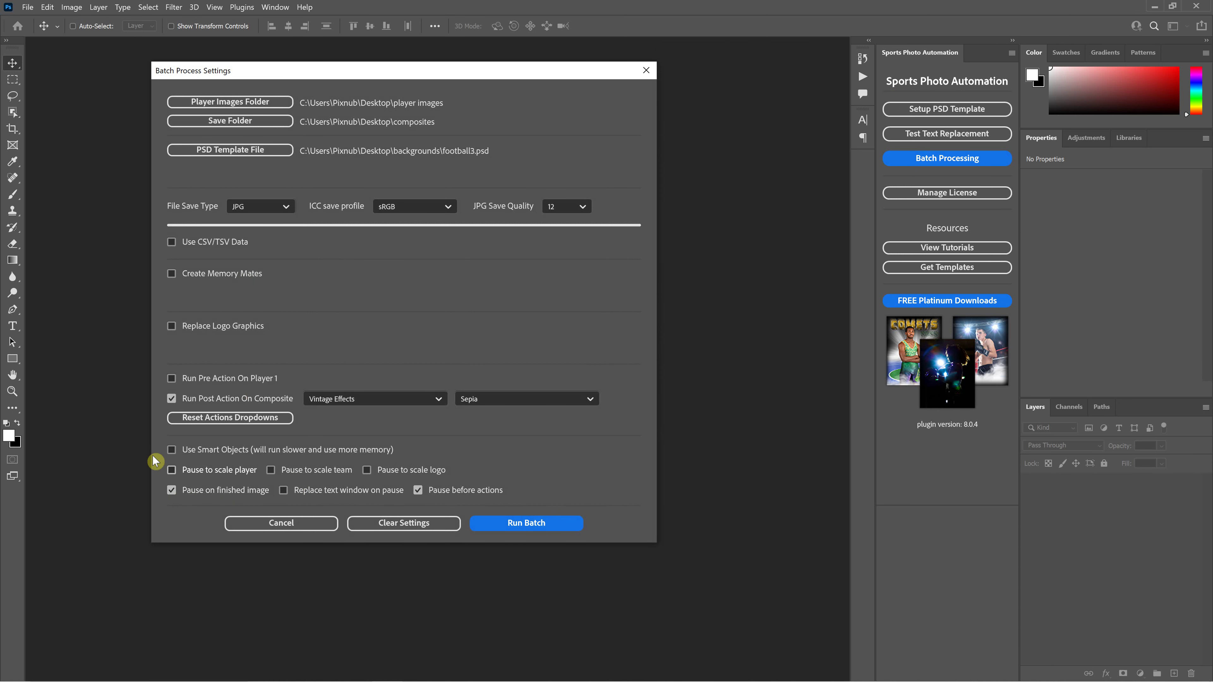
drag(437, 69, 513, 63)
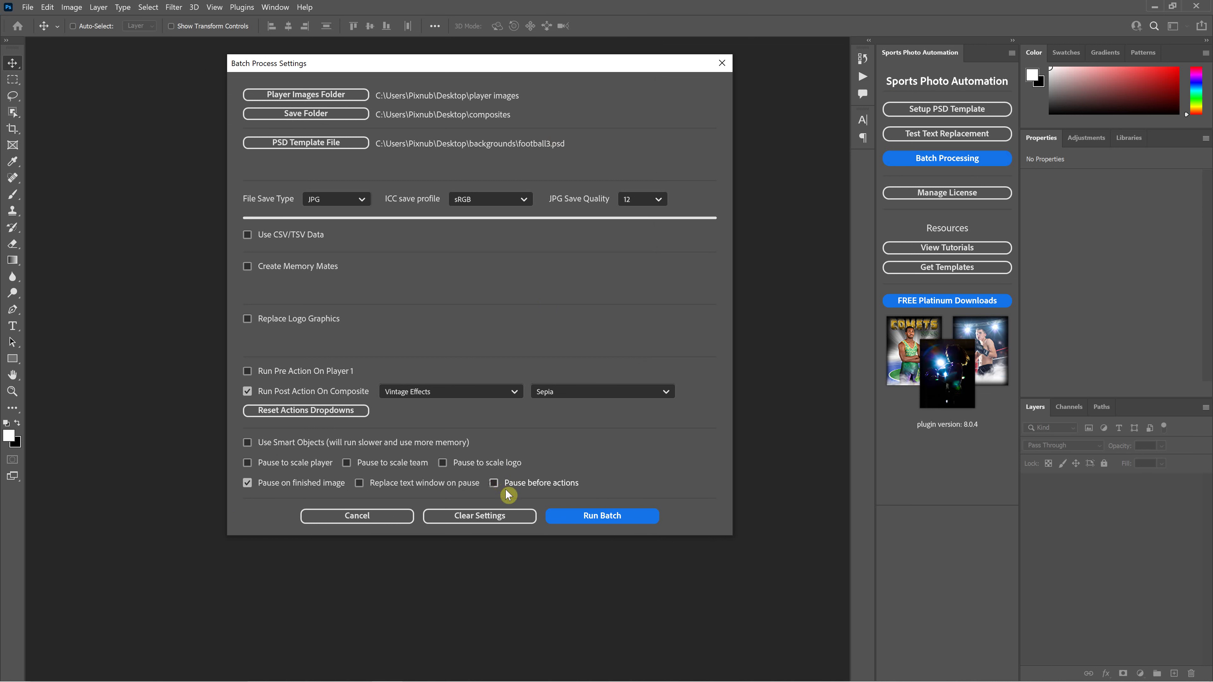
click(496, 485)
Set the batch's post action on the composite to Hornets Football from the Night Game Template set.
click(435, 392)
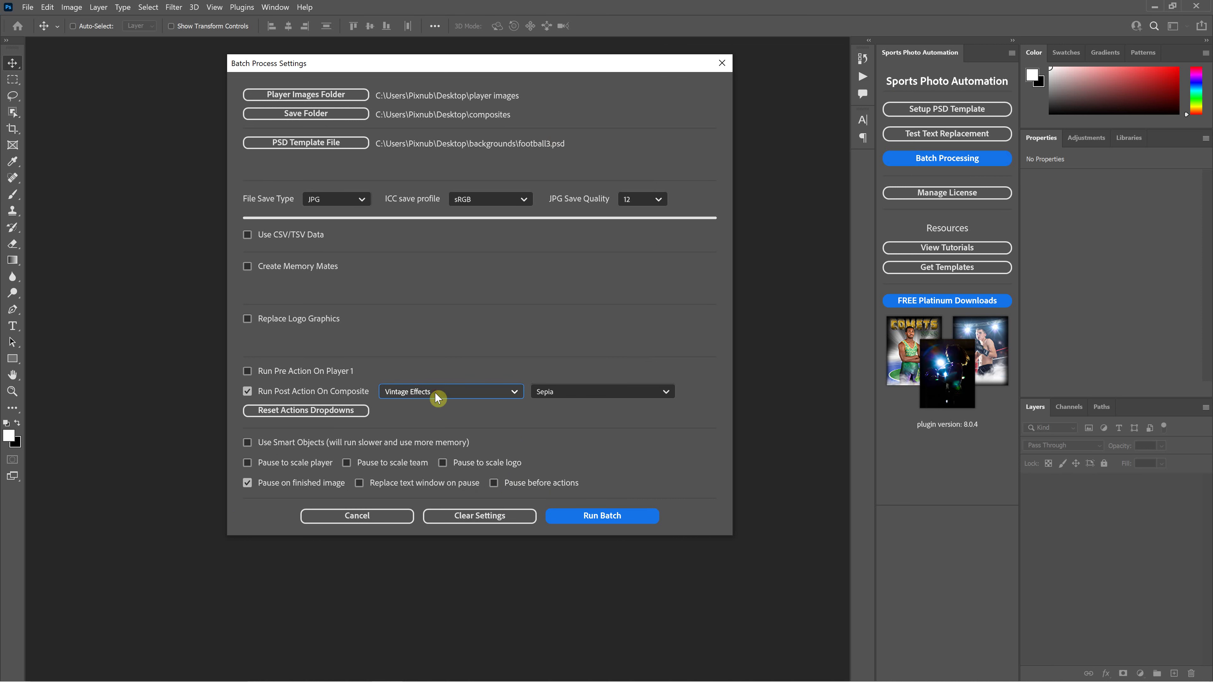
click(421, 482)
click(558, 392)
scroll(570, 437, down, 10)
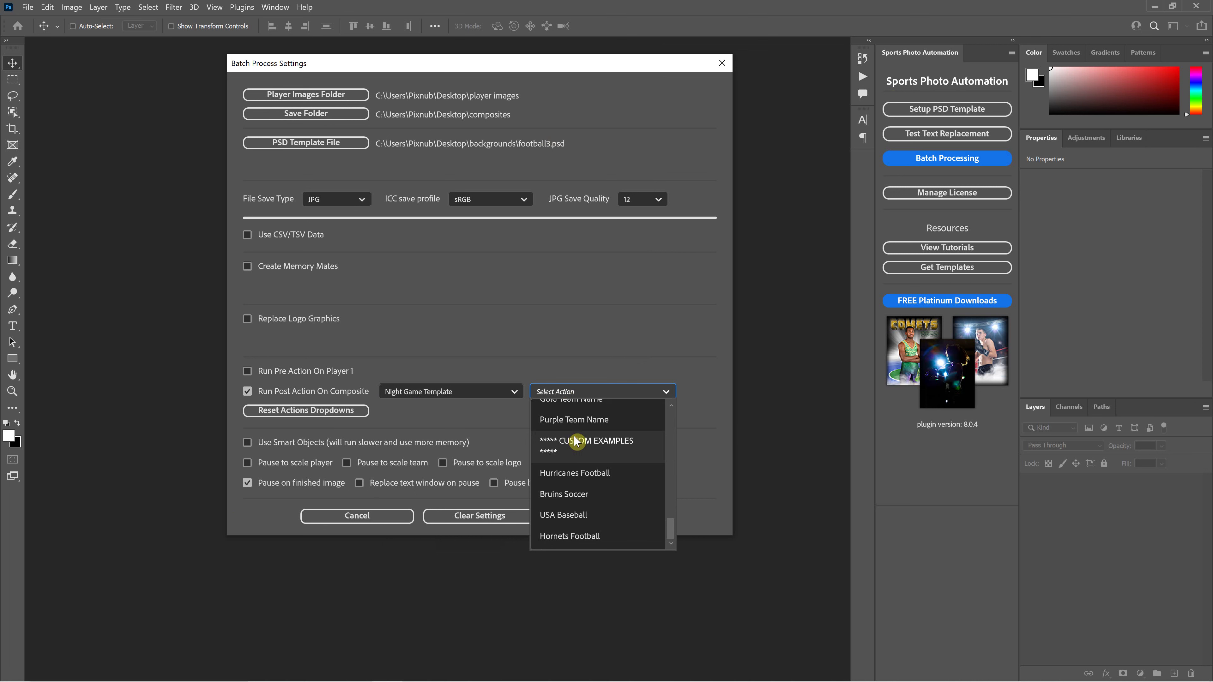
click(586, 537)
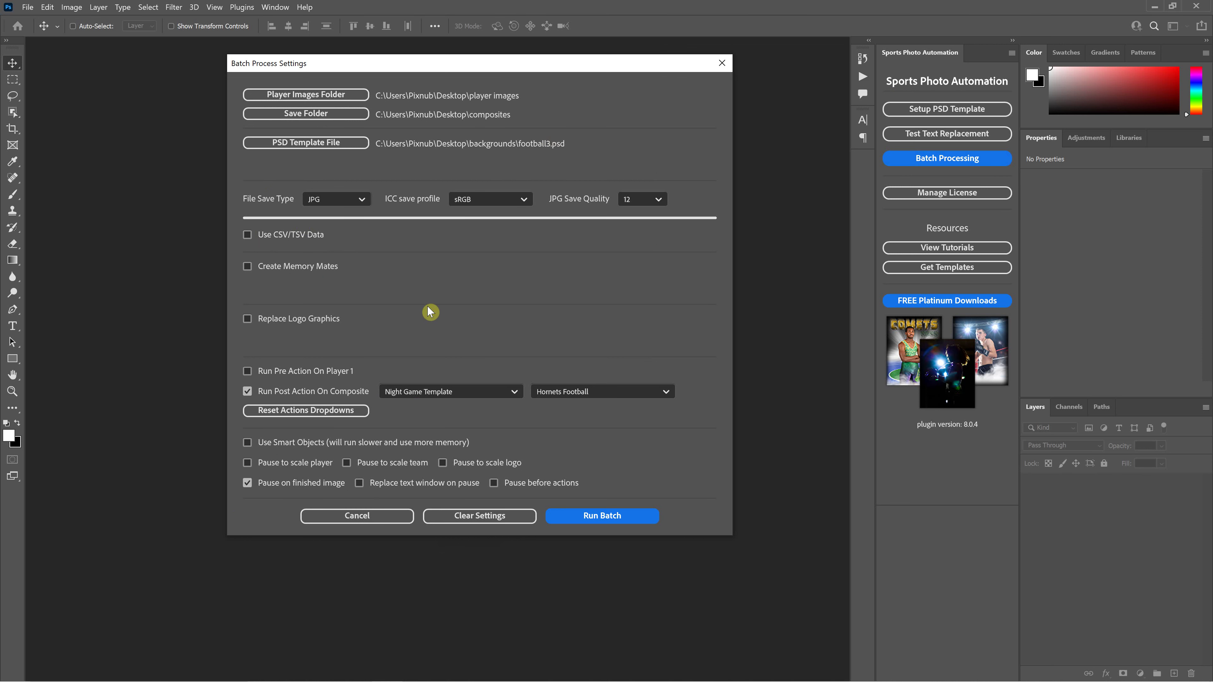
Choose night-game.psd as the batch's PSD template file and run the batch.
click(342, 143)
click(506, 229)
click(858, 531)
click(632, 516)
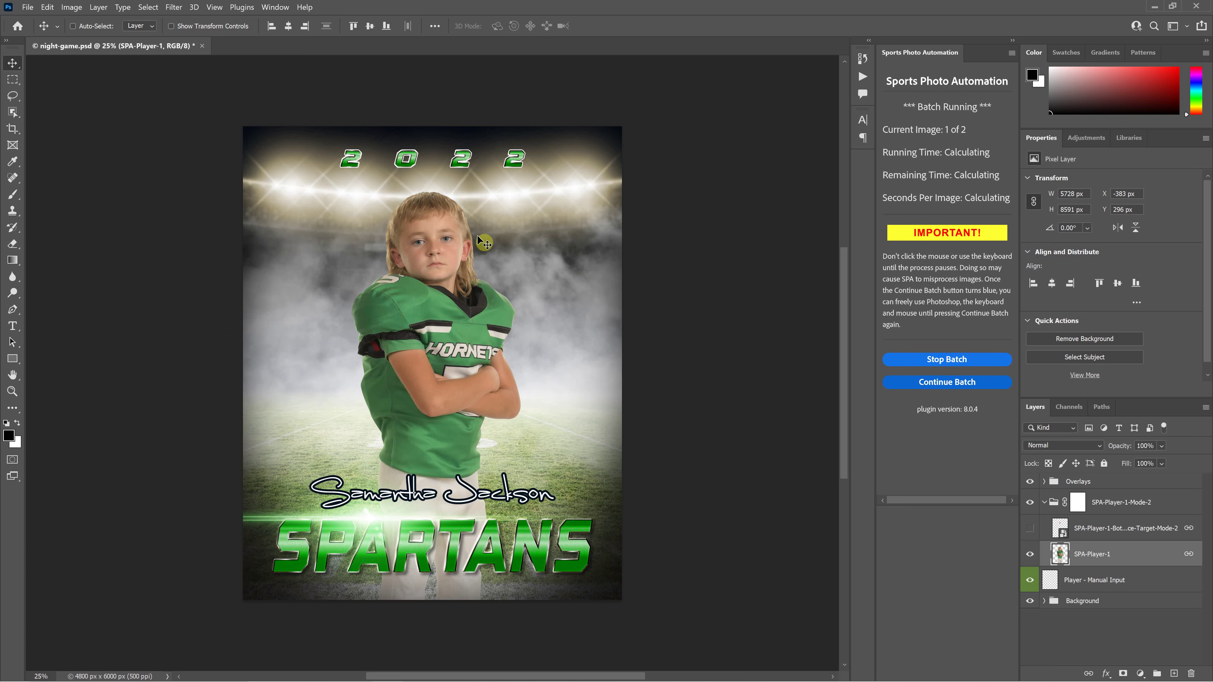
Show the recorded actions while the batch is paused and collapse the Night Game Template set.
click(863, 76)
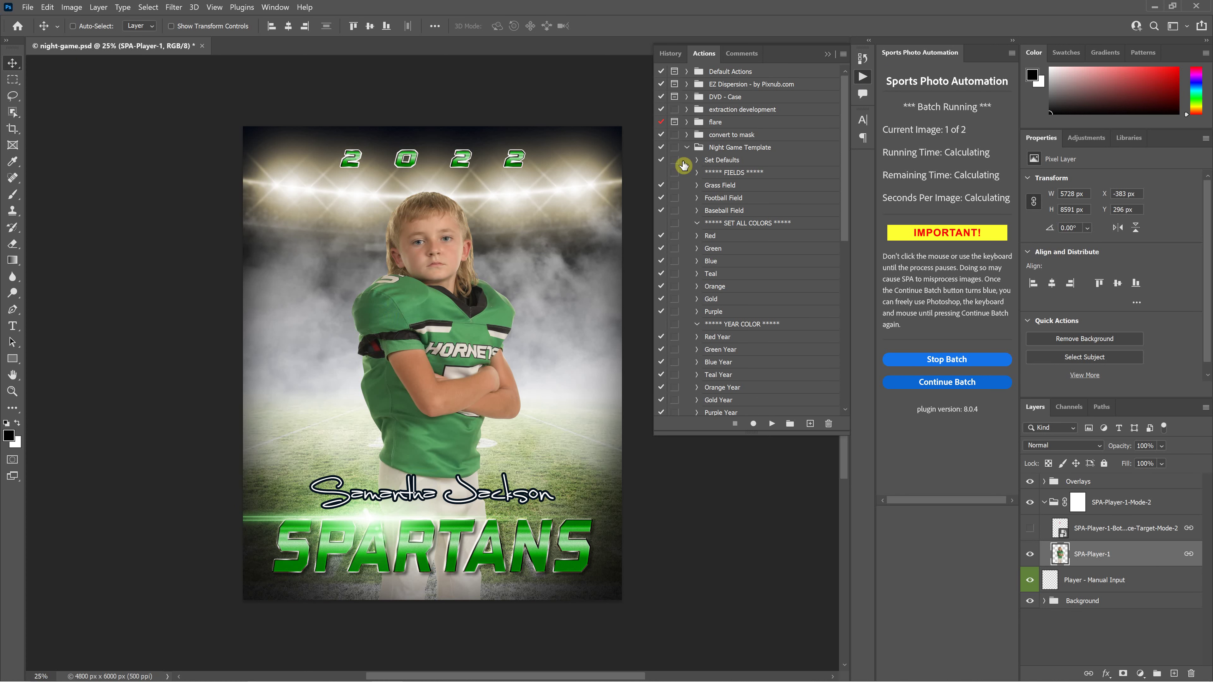
scroll(720, 167, down, 7)
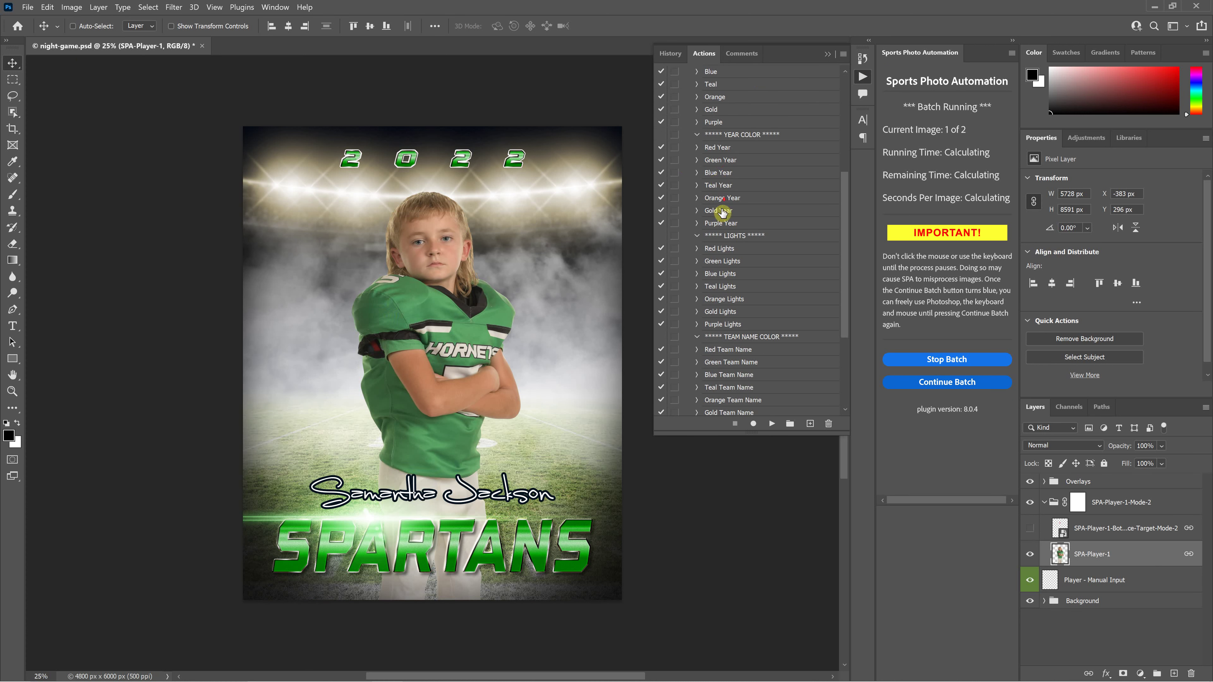
scroll(688, 172, up, 7)
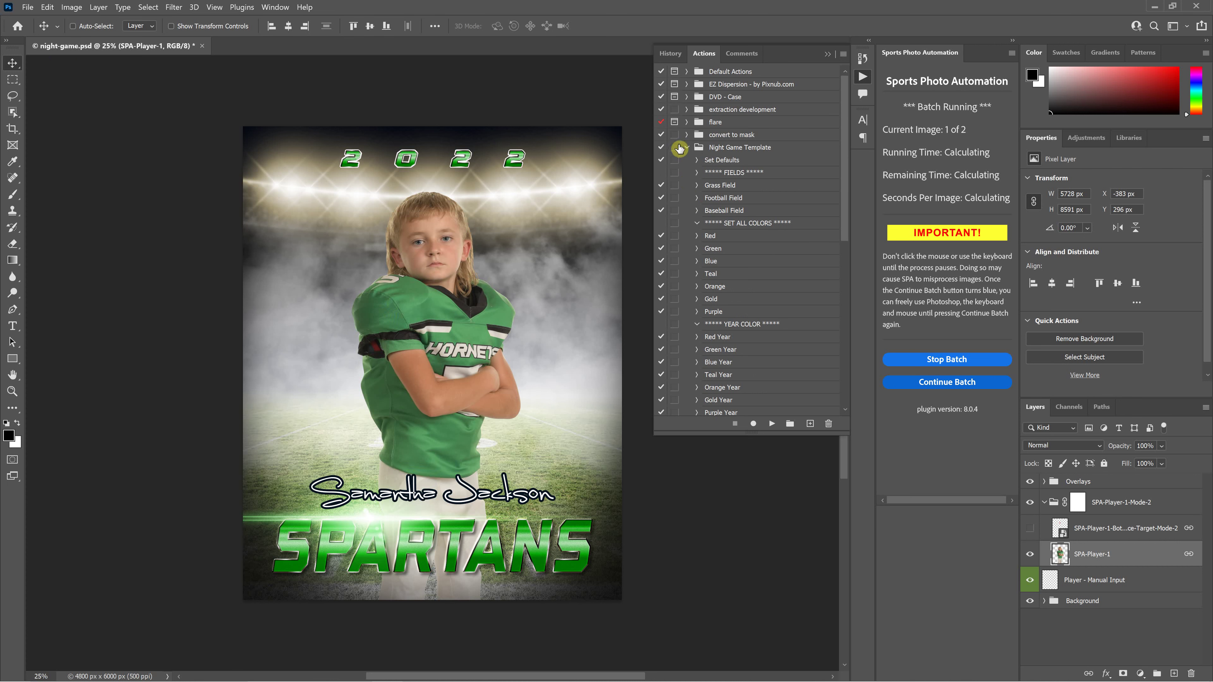
click(686, 149)
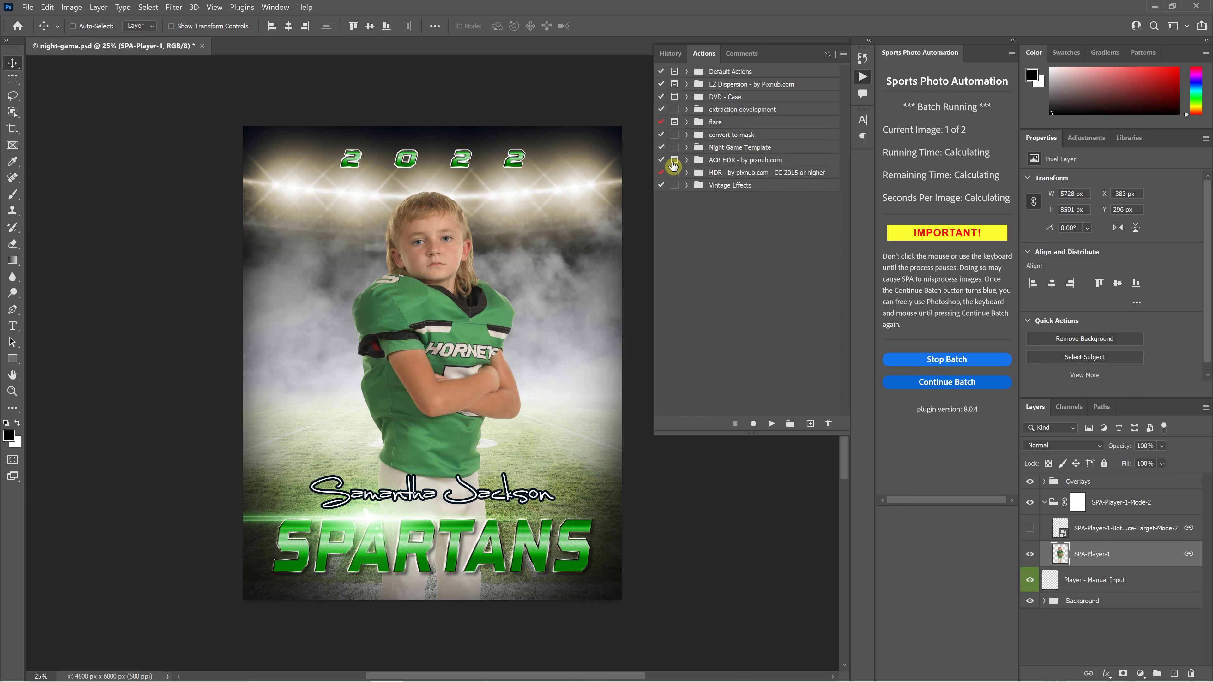